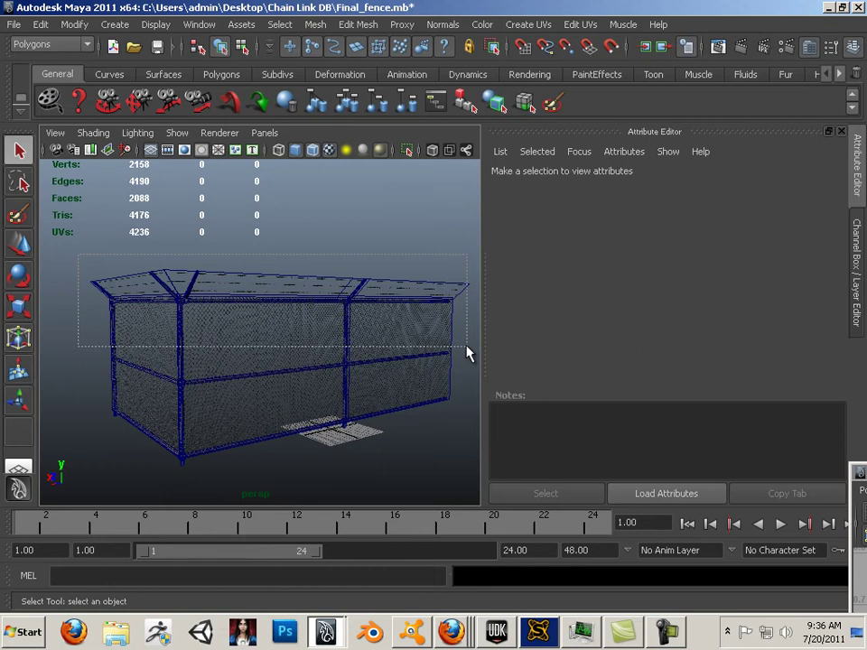
Select all the fence sections in the perspective view
drag(467, 353, 449, 378)
alt+right_drag(449, 377, 320, 343)
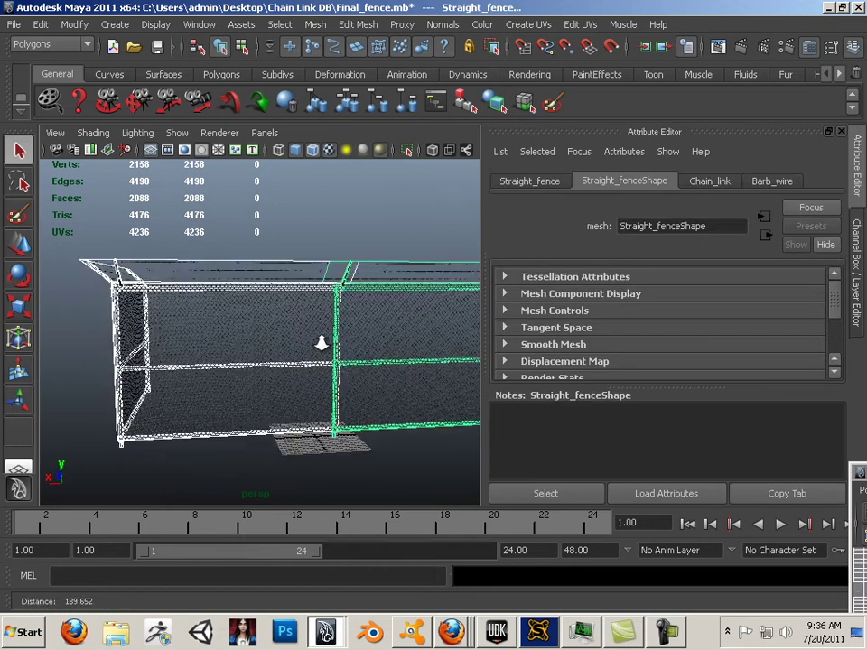
alt+drag(321, 343, 291, 334)
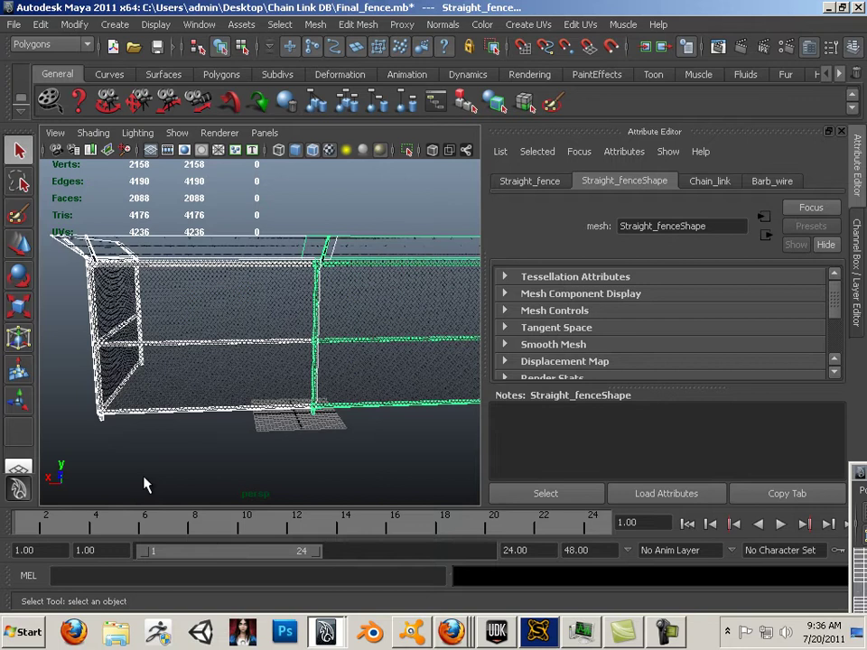
Browse the computer's Local Disk (C:) in Windows Explorer and open the UDK folder
click(22, 631)
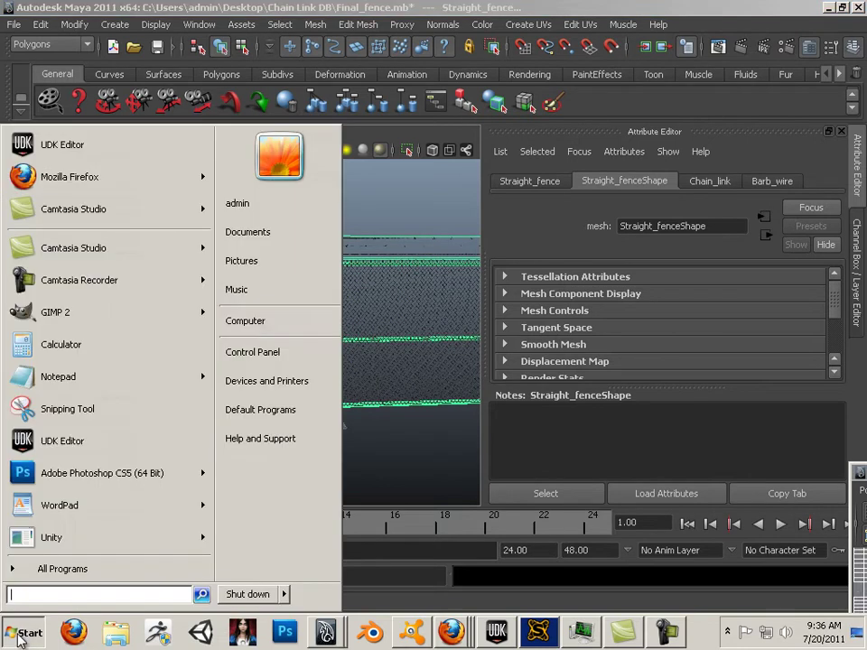
click(276, 323)
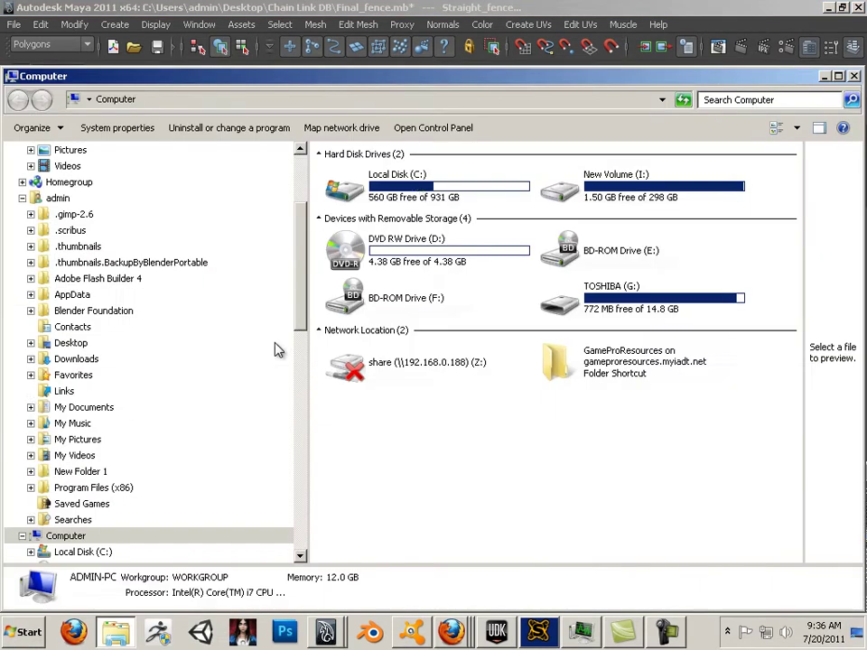
double_click(407, 196)
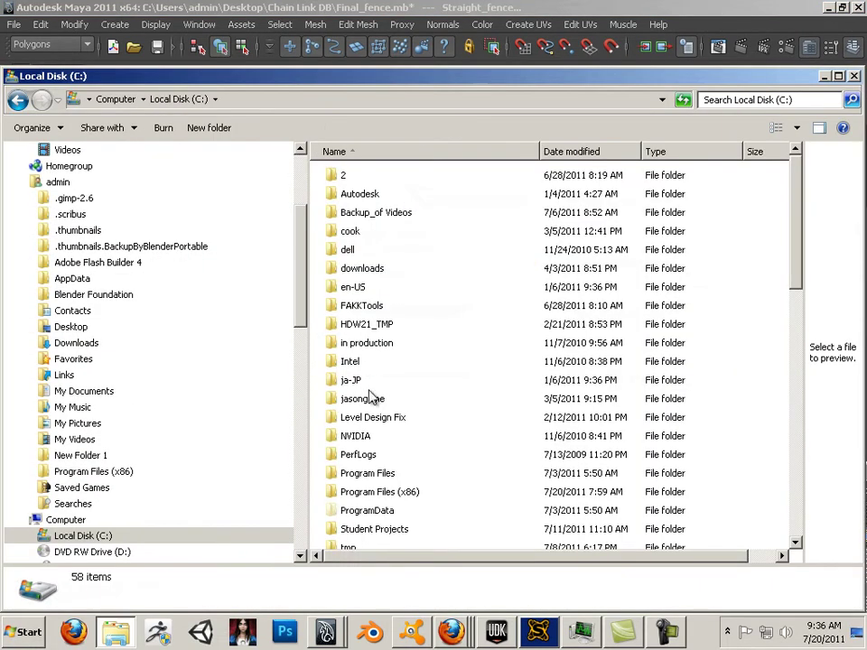
scroll(373, 479, down, 2)
click(355, 469)
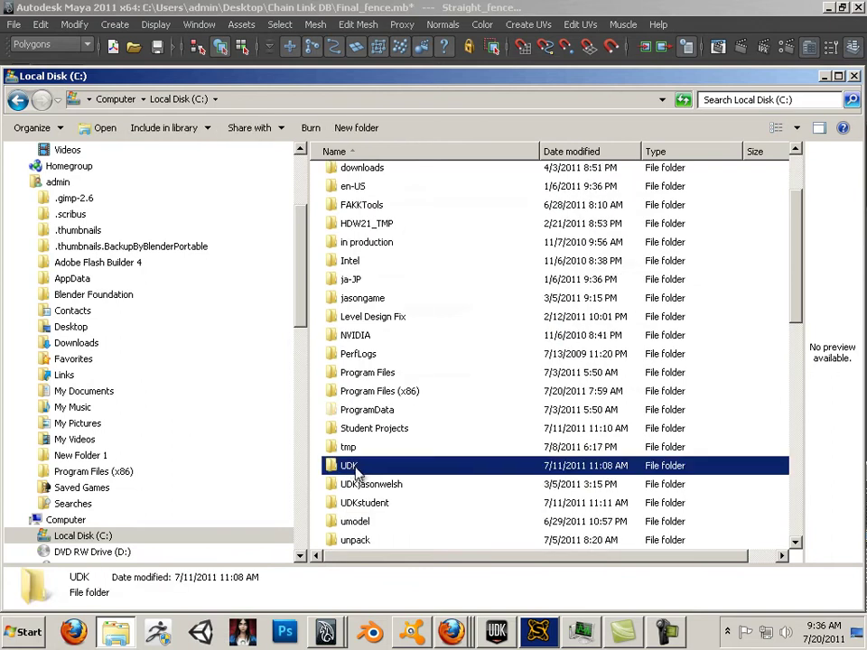
double_click(349, 470)
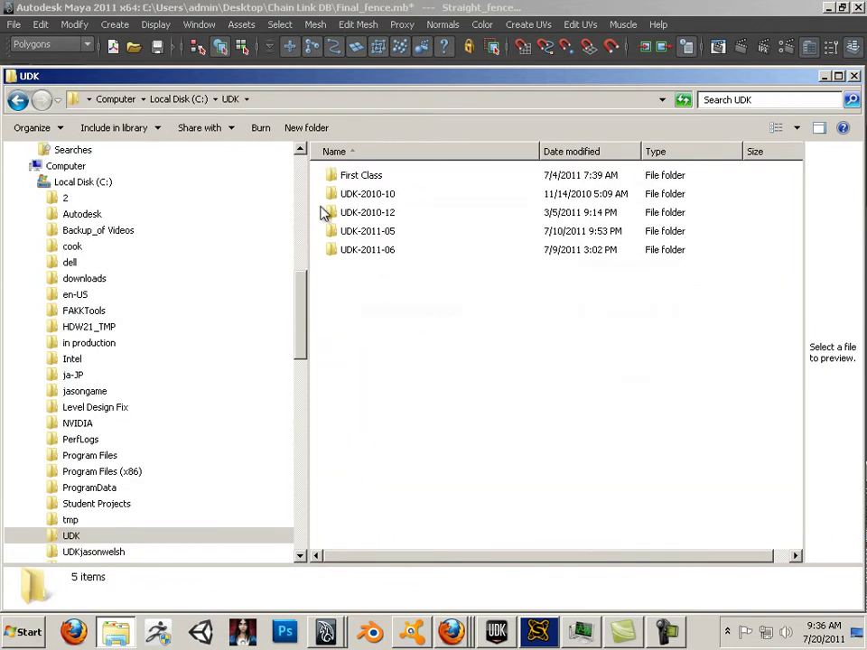
Open the Maya2011_x64 exporter folder inside UDK-2011-06, Binaries, ActorX
click(368, 250)
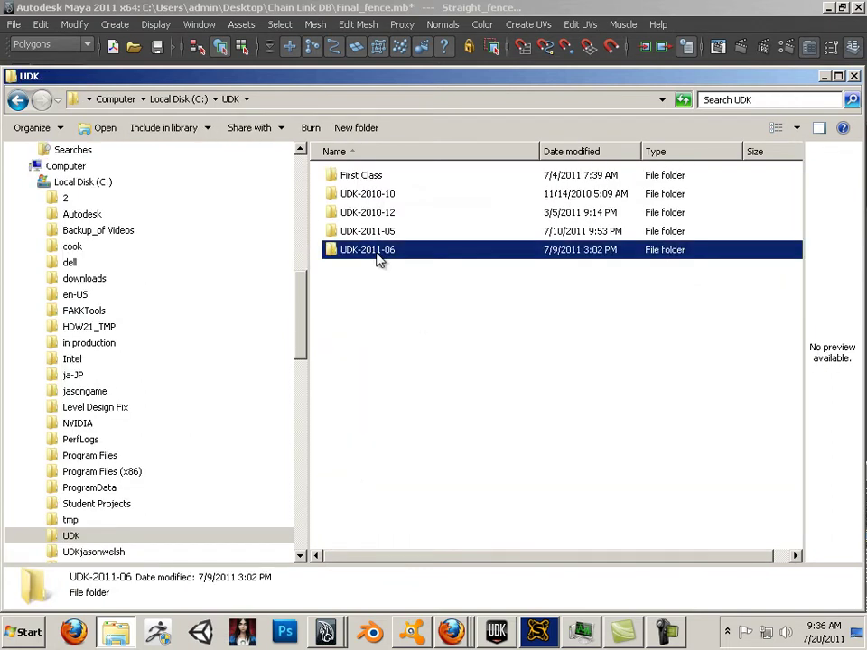
double_click(378, 254)
double_click(360, 178)
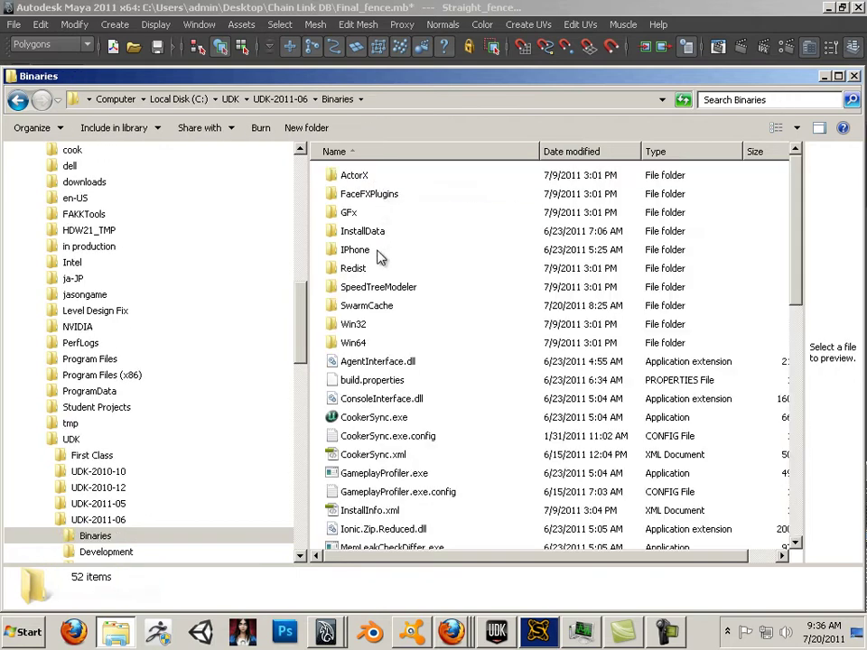
scroll(370, 235, down, 1)
scroll(354, 265, up, 1)
double_click(355, 177)
scroll(399, 299, down, 1)
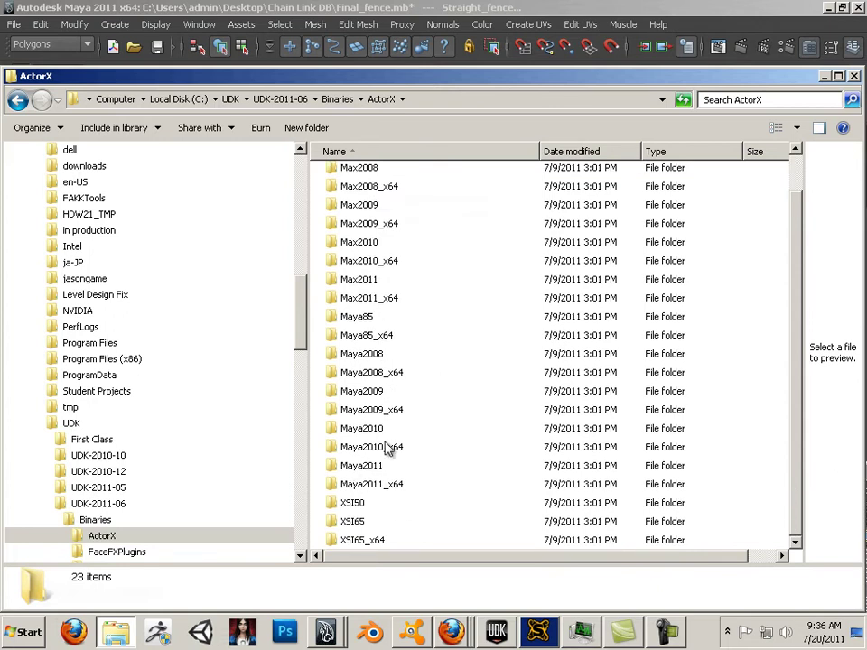
click(369, 492)
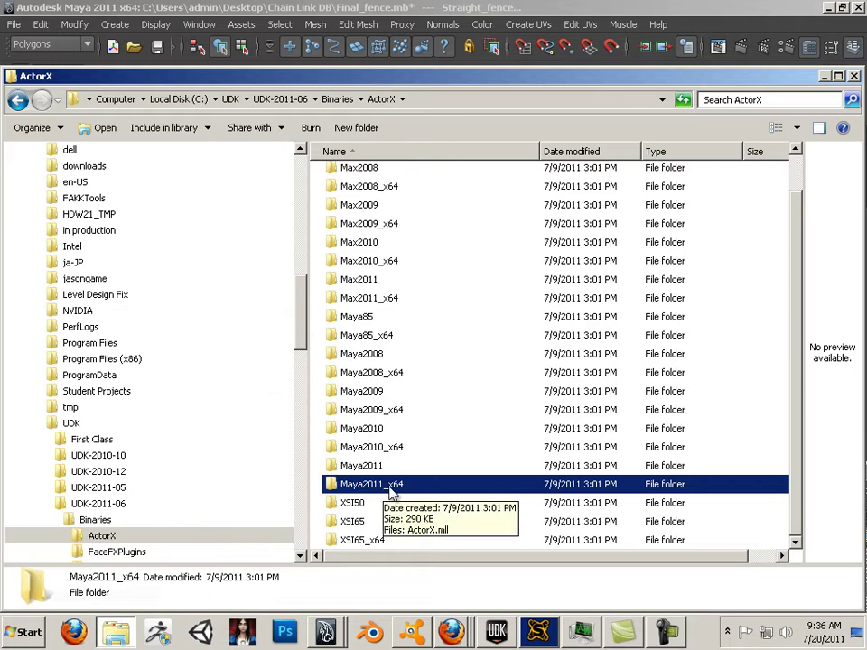
double_click(391, 492)
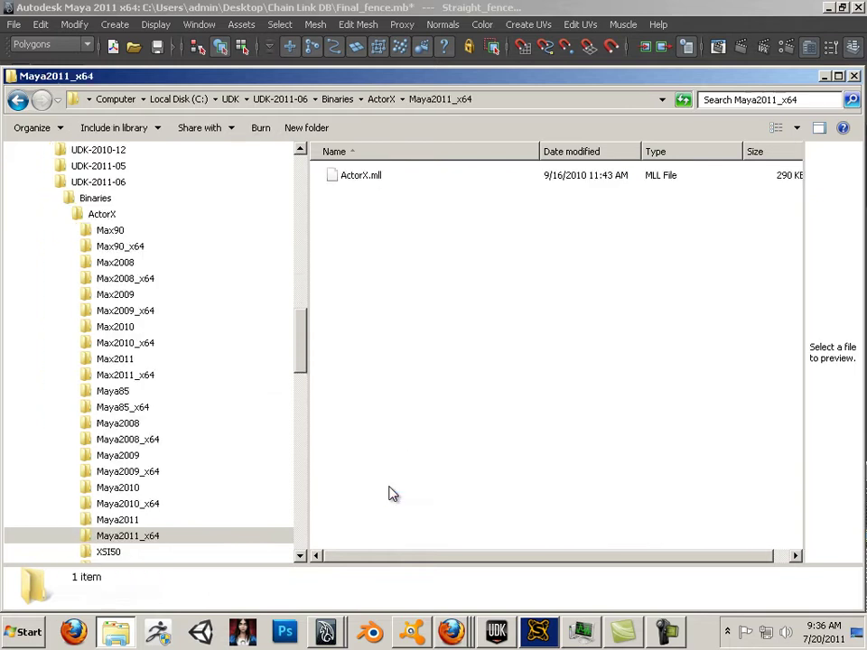
Copy the ActorX.mll plug-in file to the clipboard
click(367, 179)
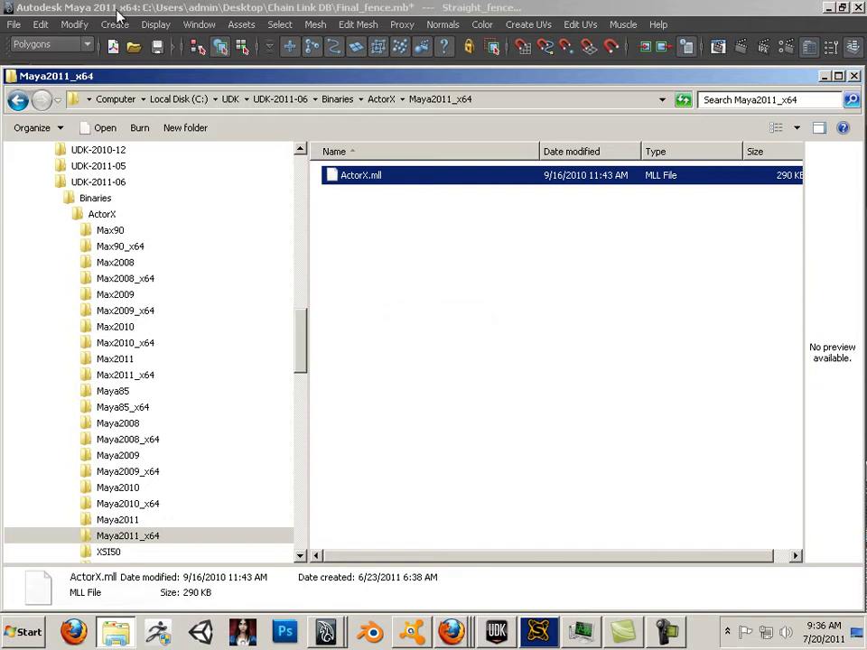
right_click(354, 184)
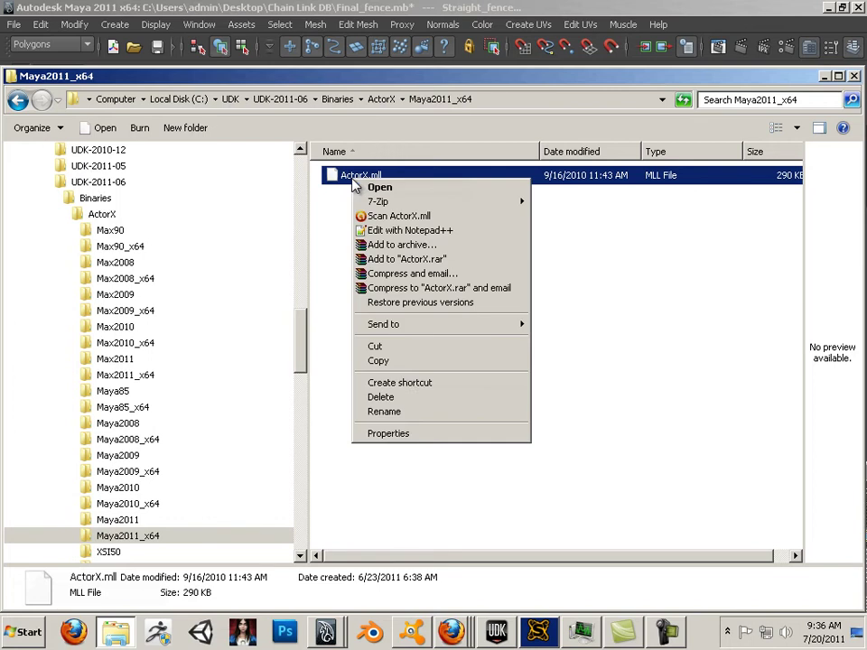
click(406, 361)
Open the plug-ins folder at C:\Program Files\Autodesk\Maya2011\bin\plug-ins
drag(304, 343, 300, 264)
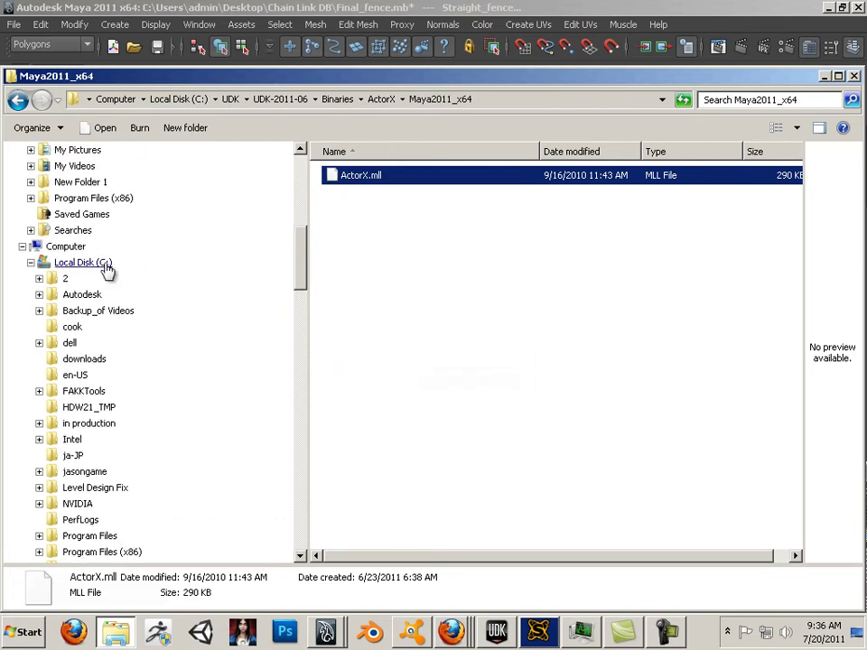
click(107, 263)
double_click(377, 447)
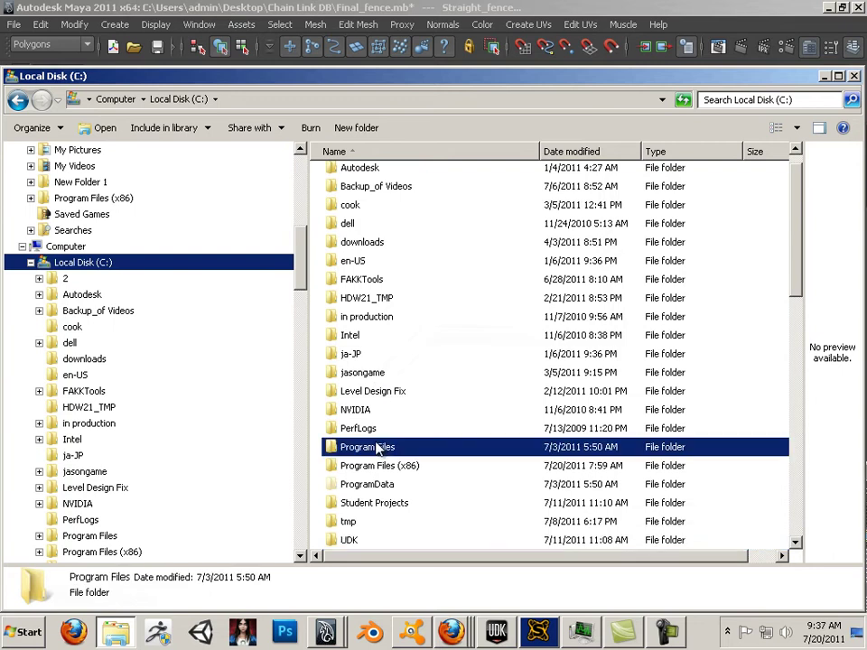
double_click(359, 214)
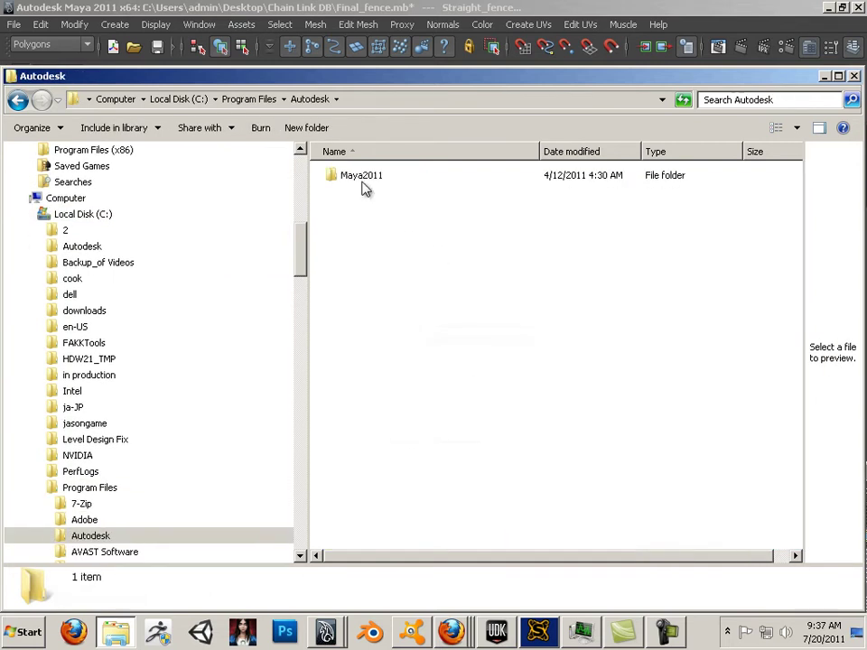
double_click(370, 186)
double_click(356, 215)
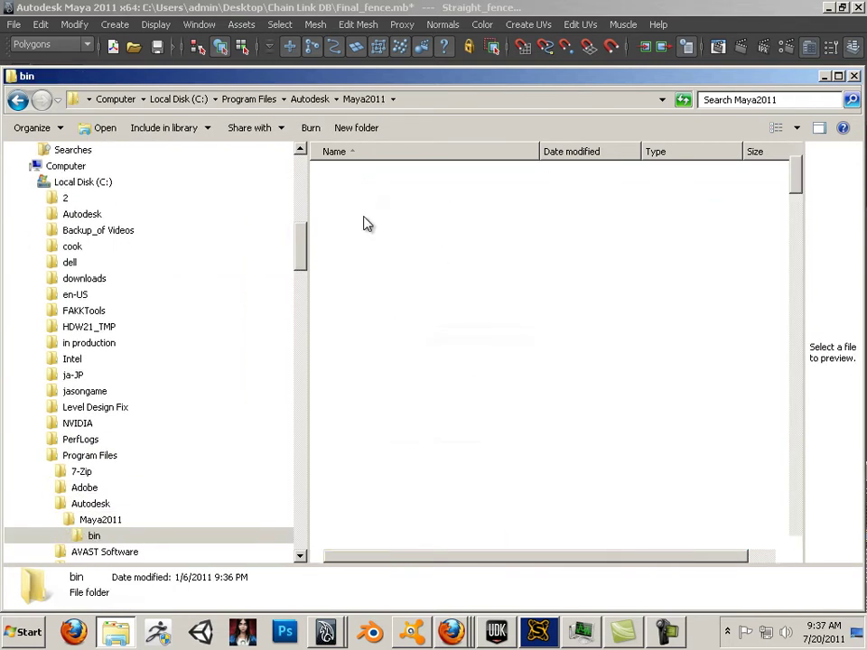
double_click(381, 289)
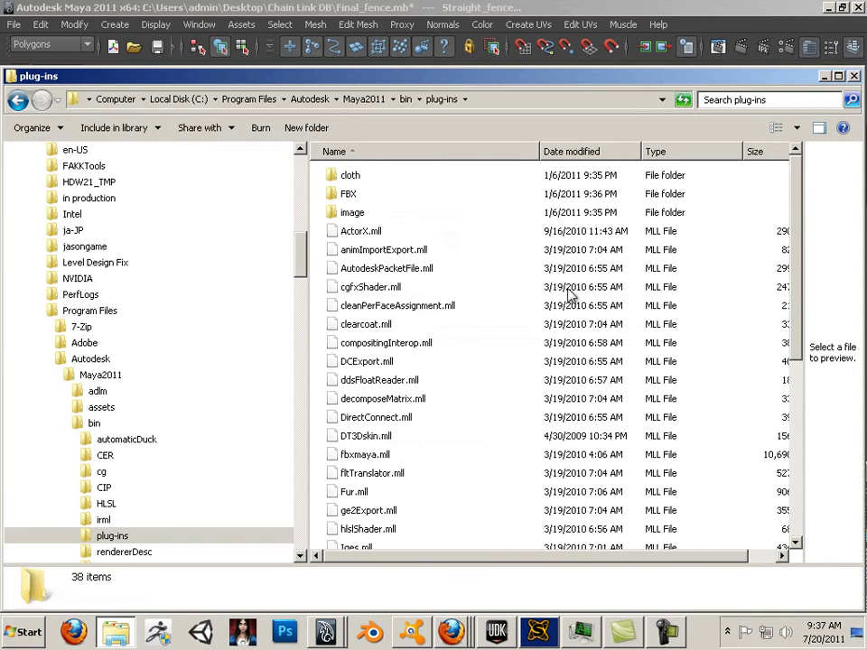
Switch back to Maya and check the Loaded and Auto load settings of ActorX.mll in the Plug-in Manager
click(346, 10)
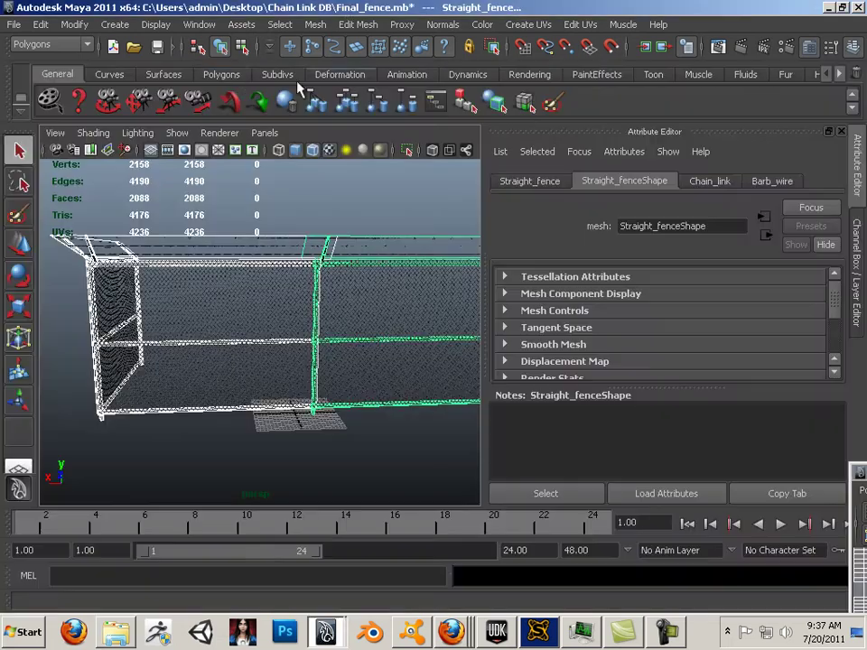
click(199, 25)
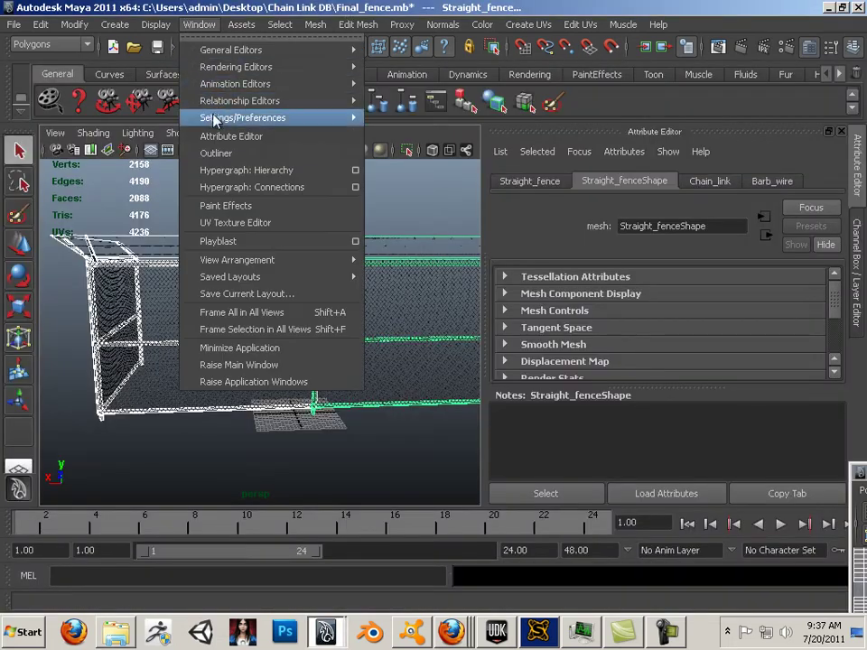
mouse_move(217, 118)
click(416, 266)
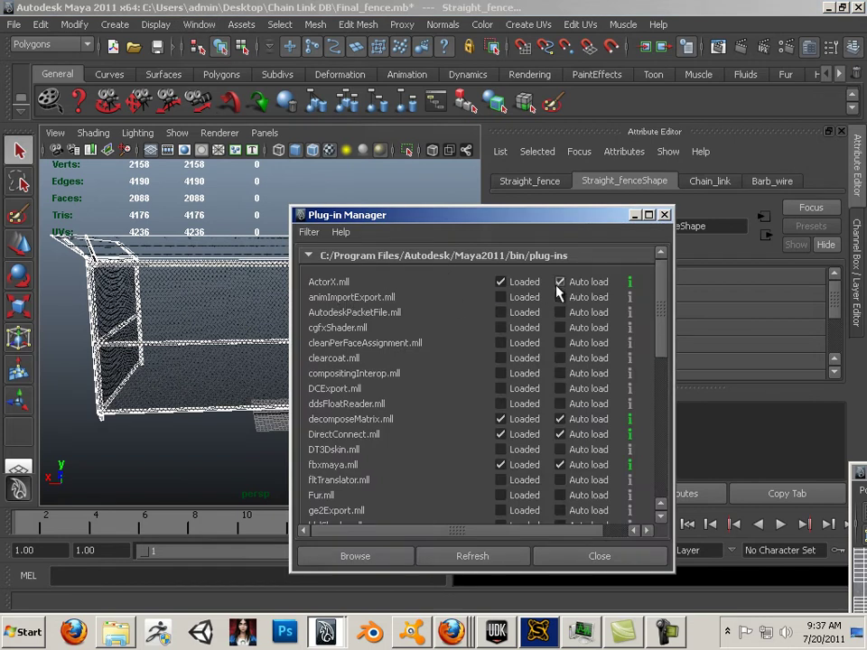
click(664, 215)
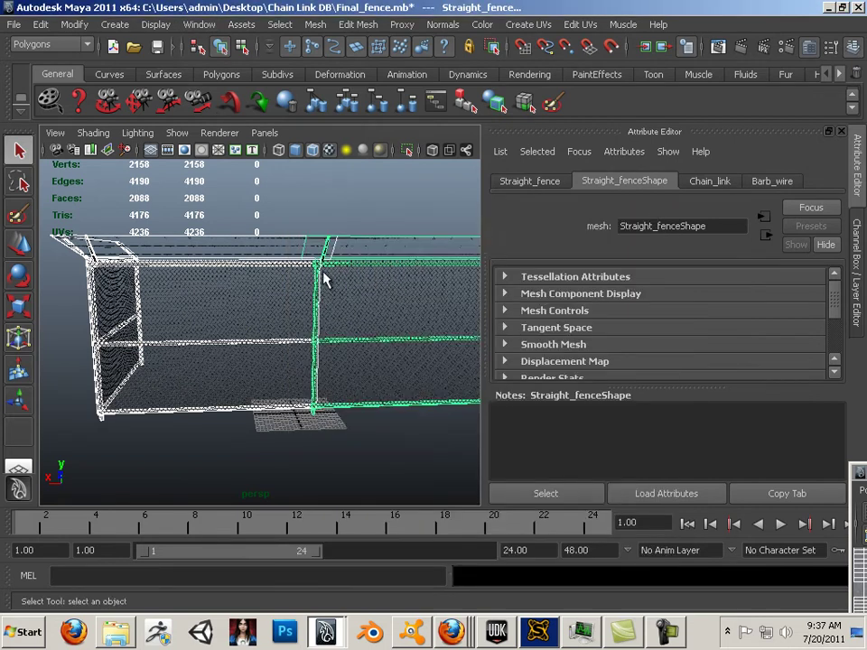
Apply a grid with a length and width of 1024 units, grid lines every 16 units and 1 subdivision
alt+drag(317, 303, 266, 291)
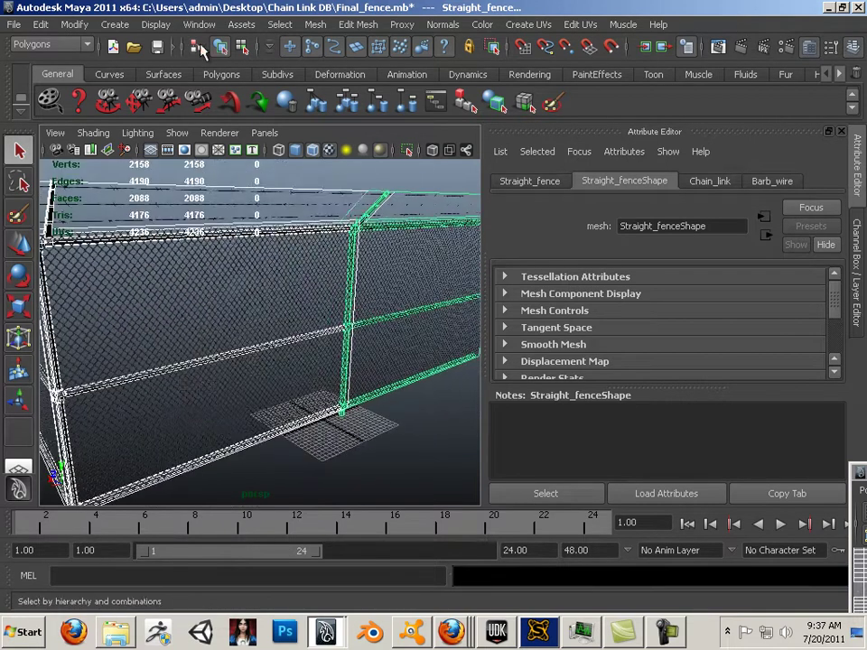
click(200, 27)
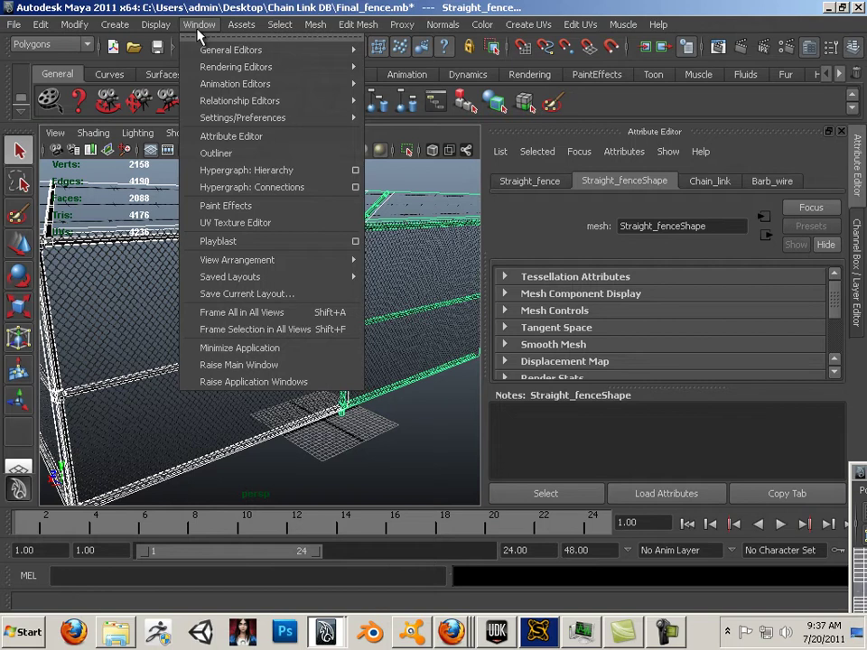
mouse_move(192, 51)
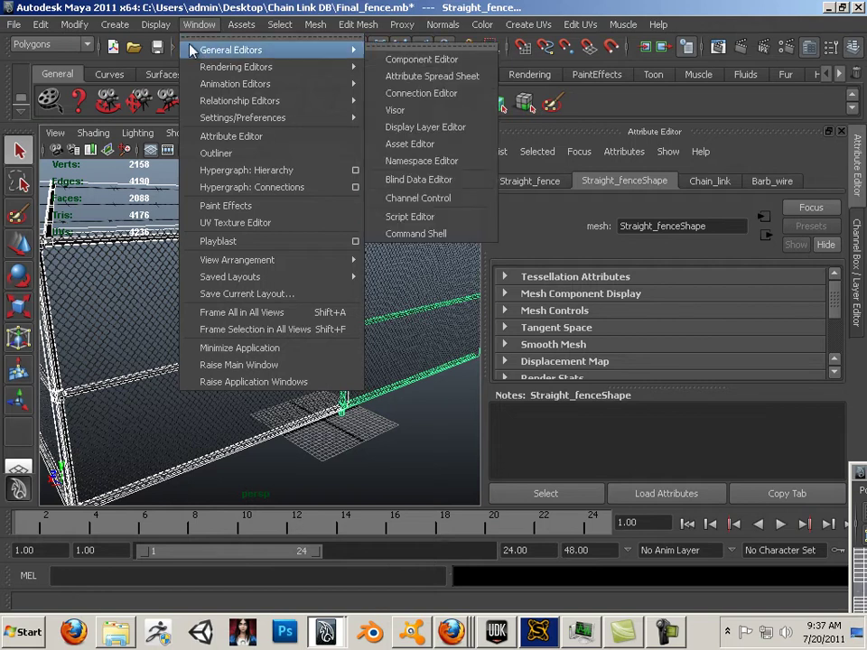
mouse_move(159, 25)
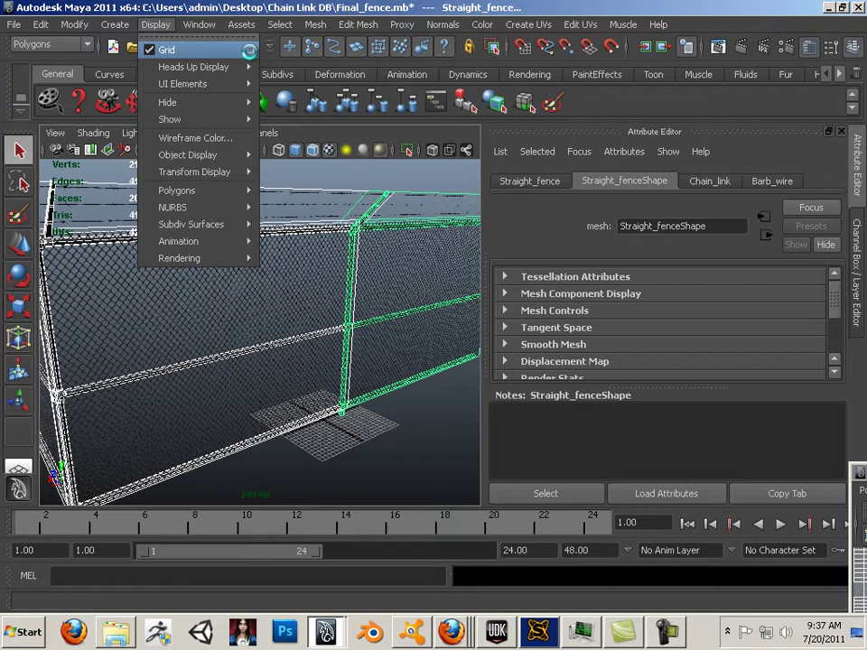
click(251, 50)
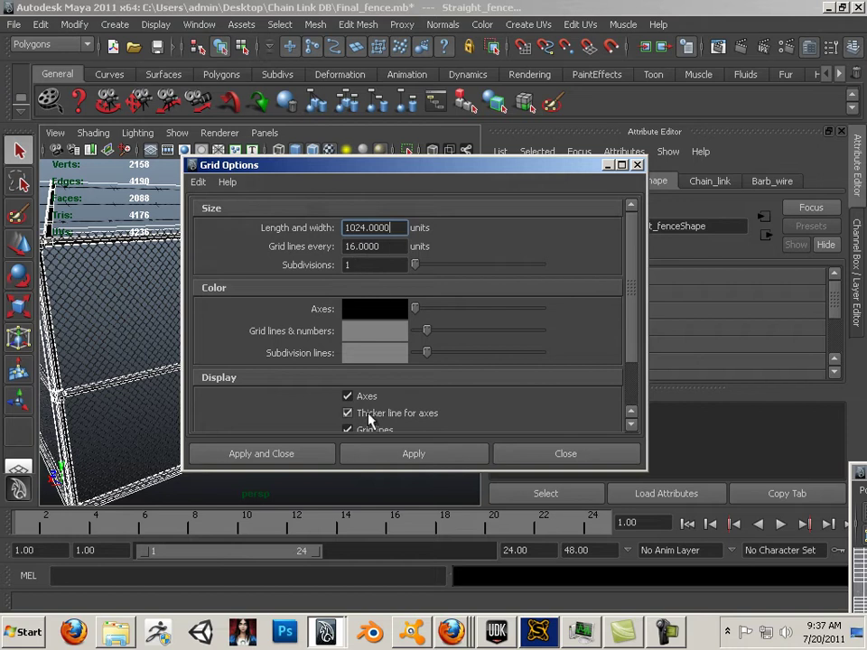
click(385, 456)
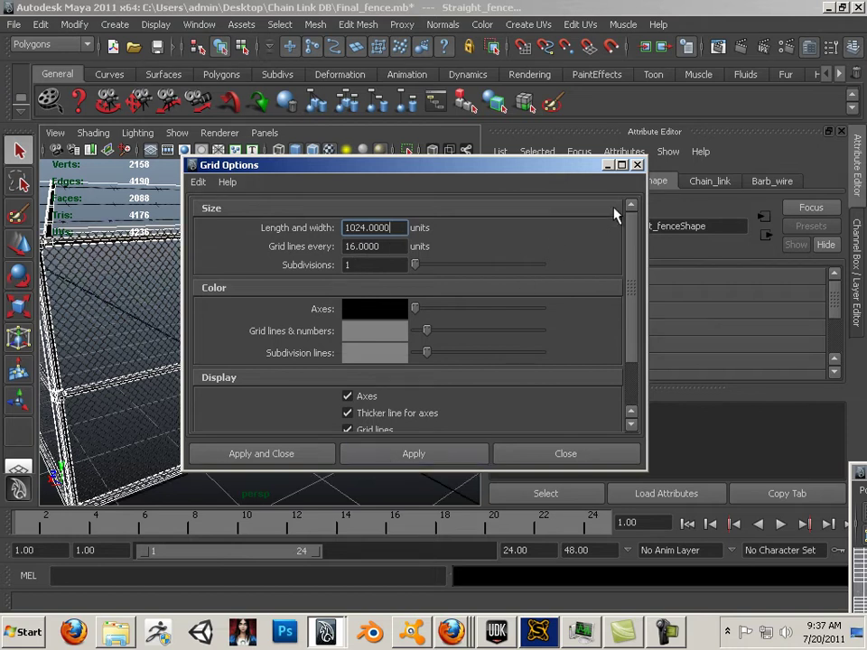
click(638, 166)
Switch to the front view and group the selected fence sections with the group pivot at 0 0 0
alt+drag(364, 354, 251, 438)
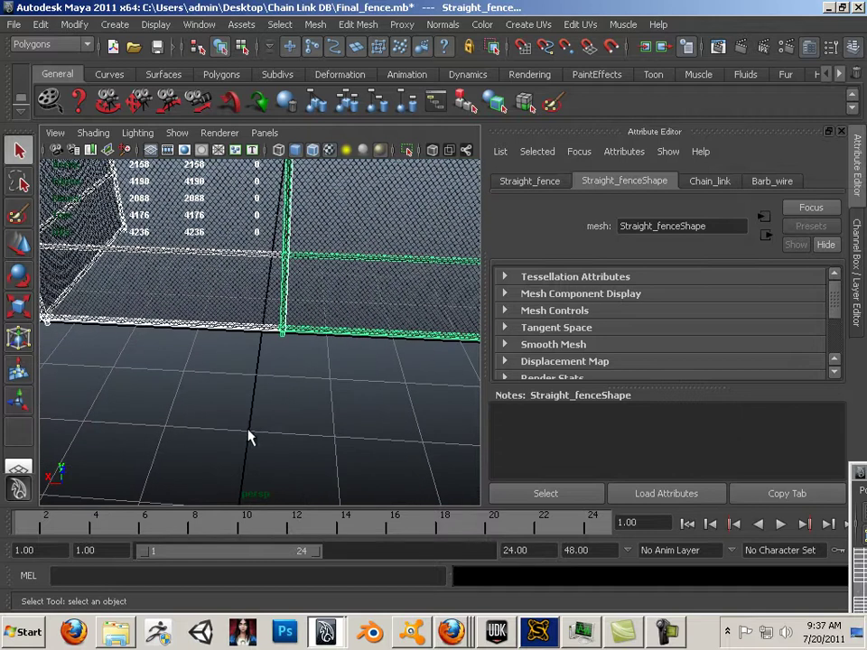
alt+drag(342, 429, 344, 403)
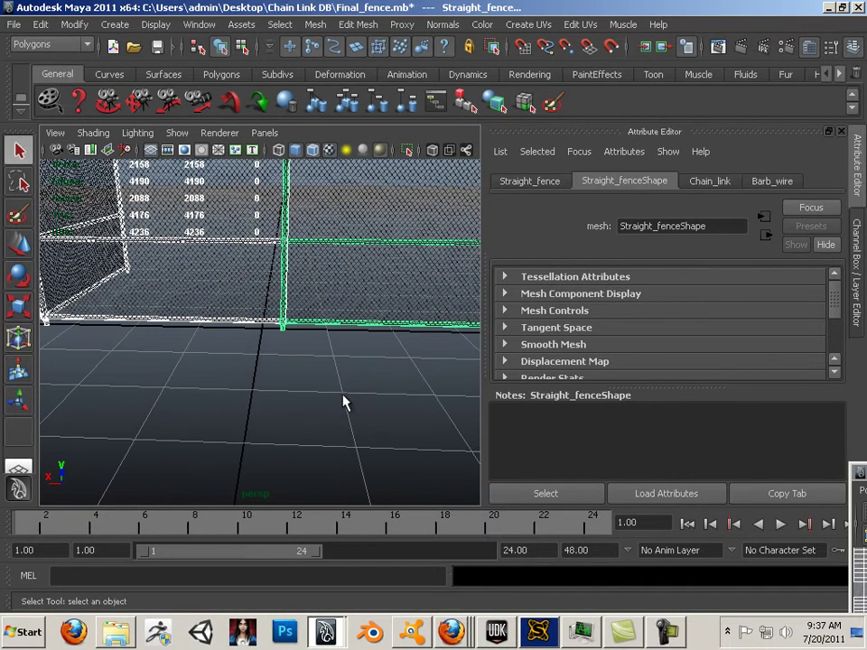
key(space)
key(space)
scroll(342, 393, down, 10)
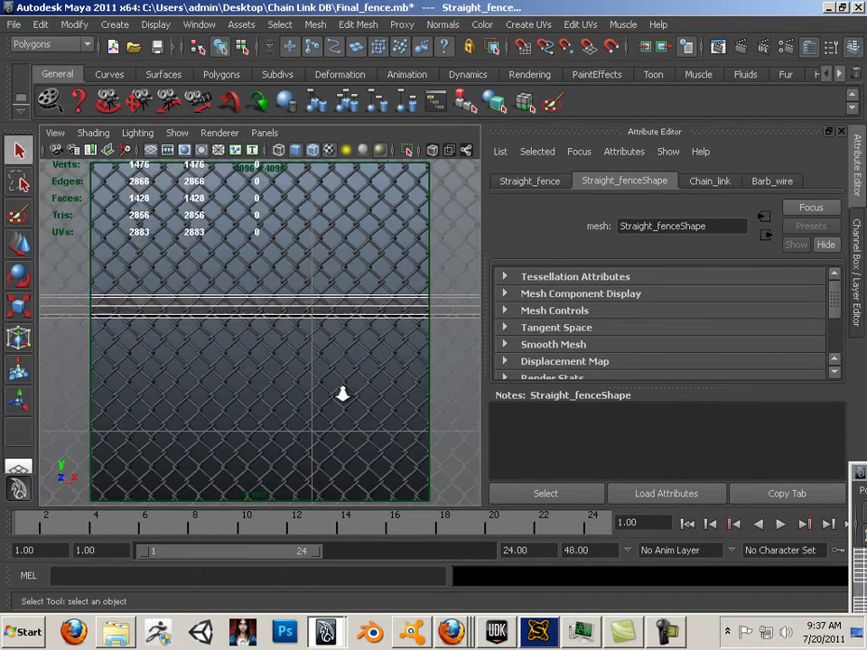
alt+middle_drag(299, 386, 236, 404)
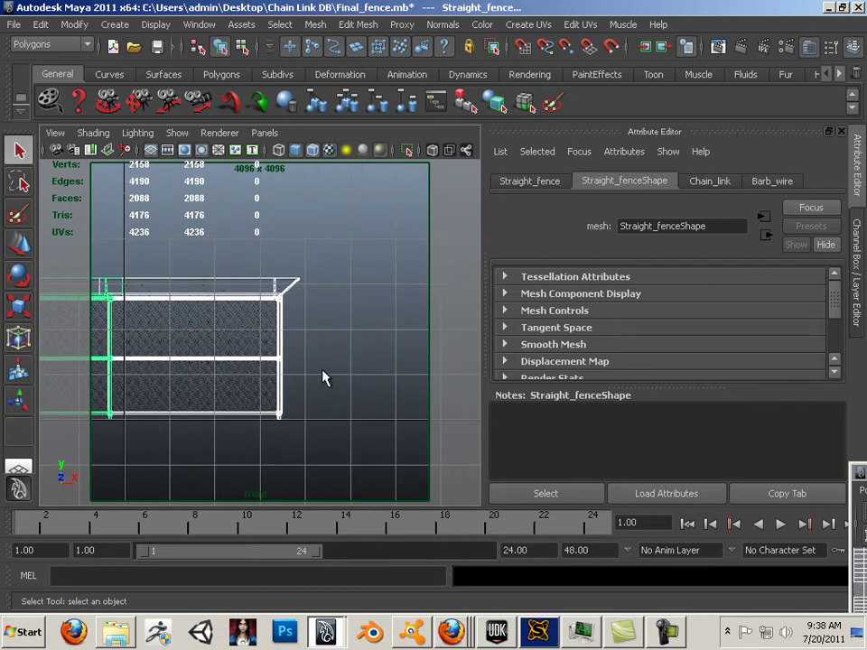
alt+middle_drag(317, 373, 349, 375)
alt+right_drag(348, 374, 187, 347)
alt+middle_drag(187, 347, 279, 351)
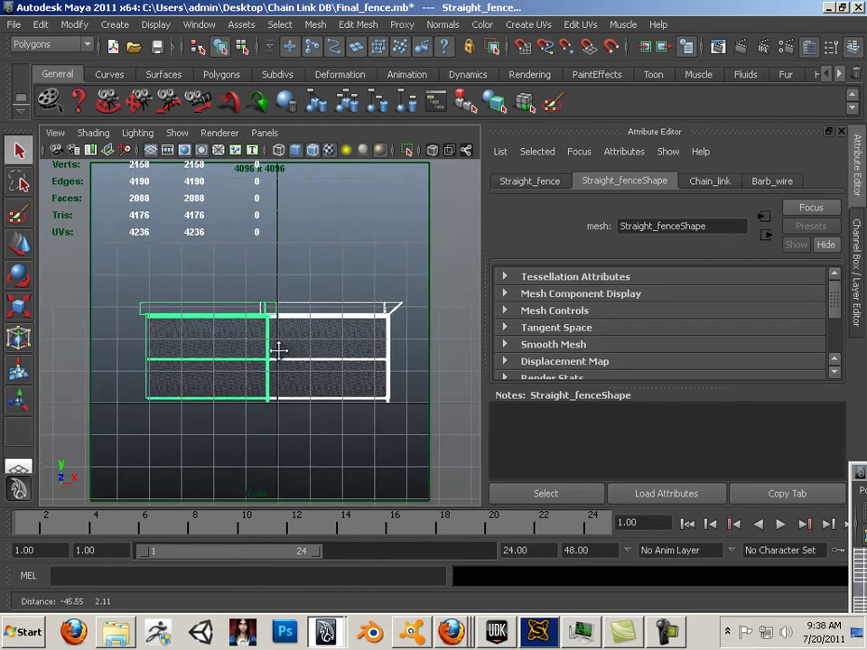
click(317, 102)
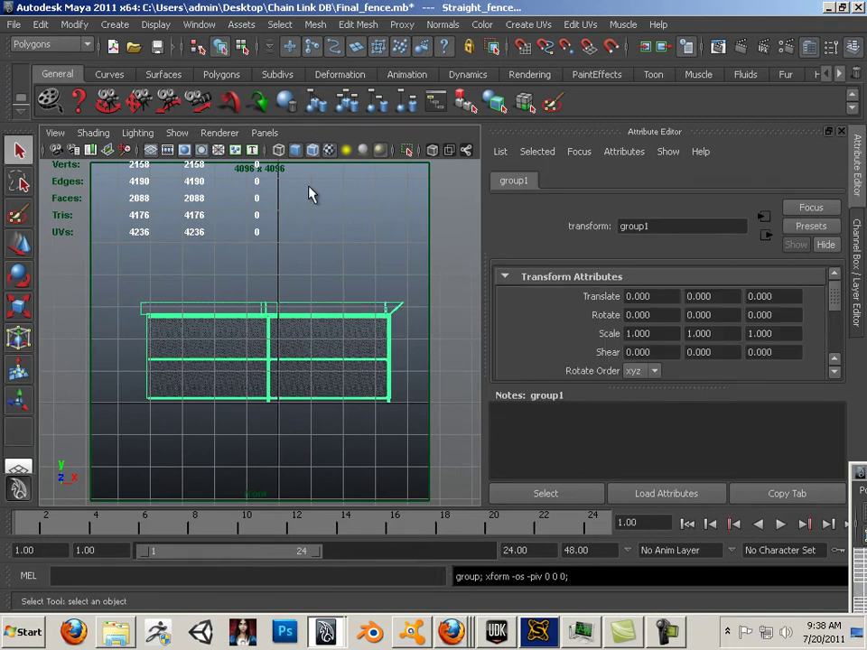
Centre the group's pivot, scale the fence group uniformly to about 2.357 and raise it to about 29.783 in Y
click(73, 25)
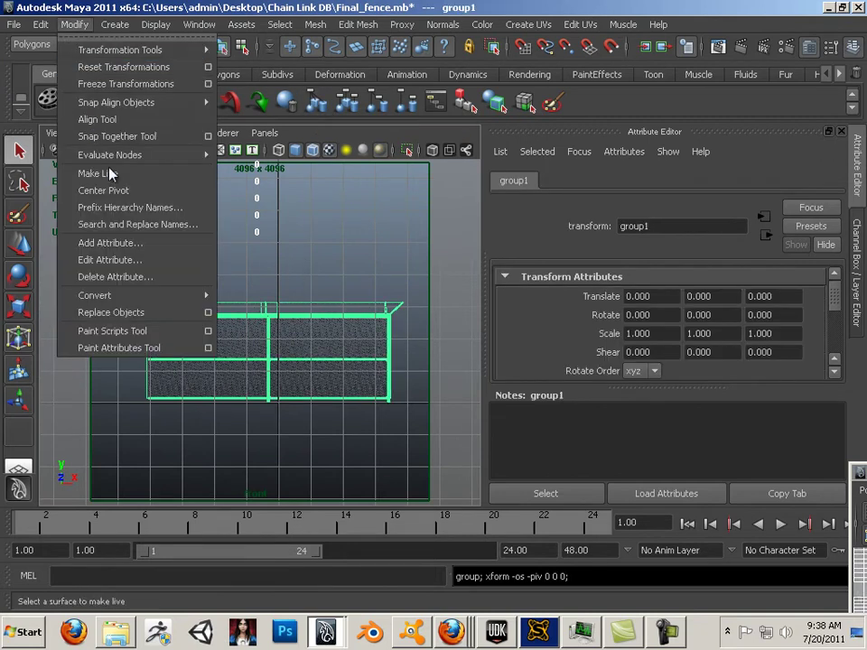
click(110, 191)
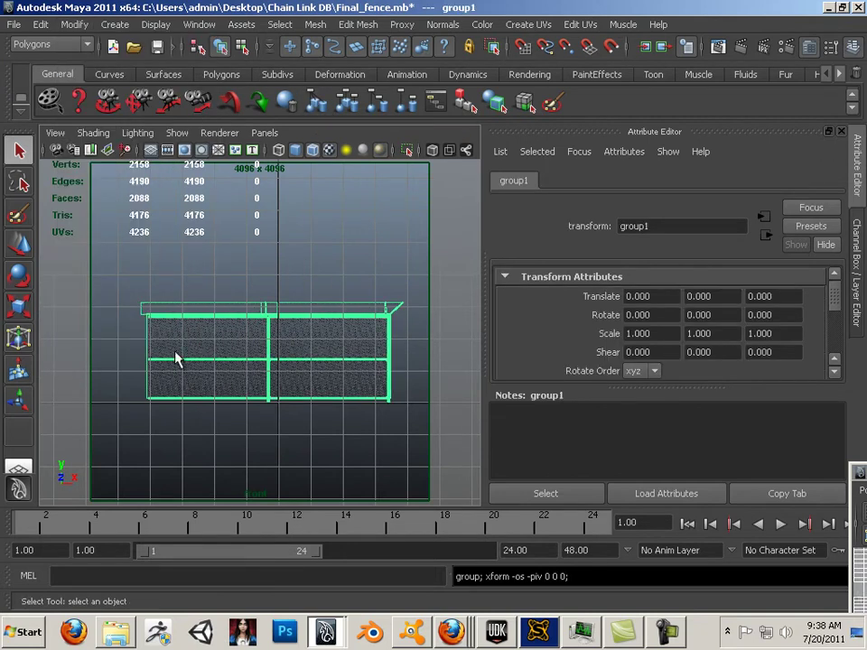
click(18, 306)
drag(275, 359, 364, 372)
key(w)
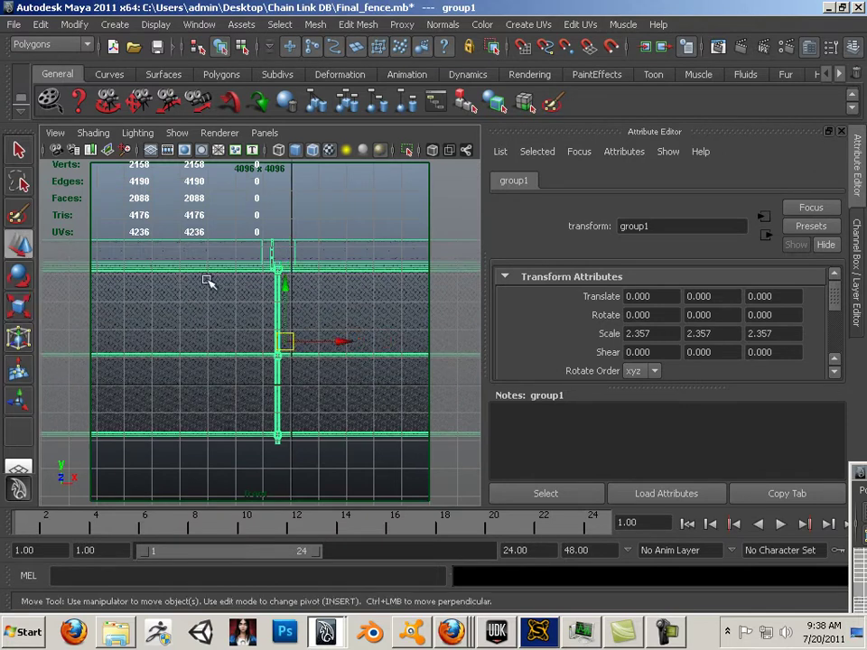
drag(284, 295, 277, 242)
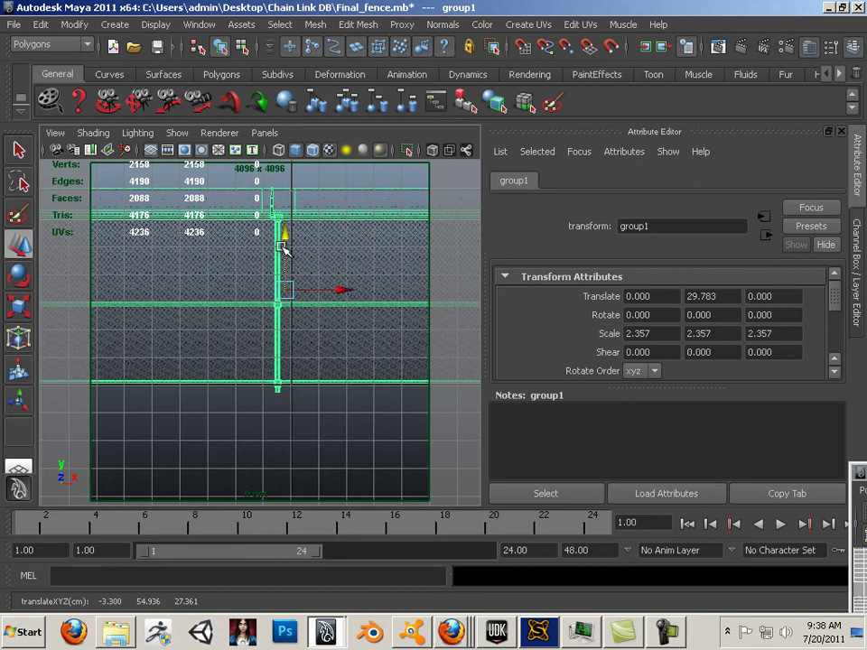
Scale the fence group uniformly to about 3.526 and raise it to about 41.501 in Y
click(18, 307)
drag(285, 291, 449, 329)
alt+middle_drag(339, 299, 269, 315)
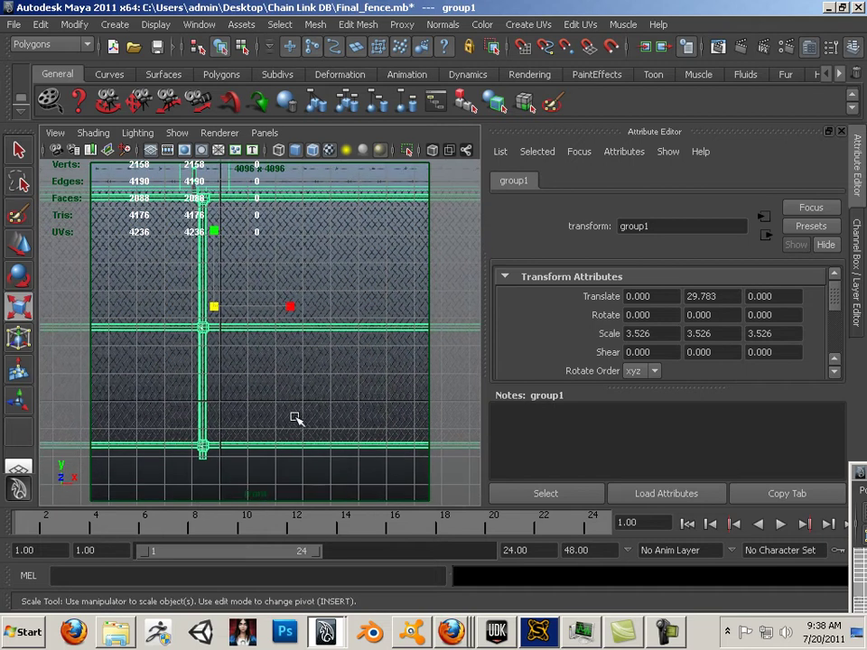
key(w)
drag(214, 254, 217, 235)
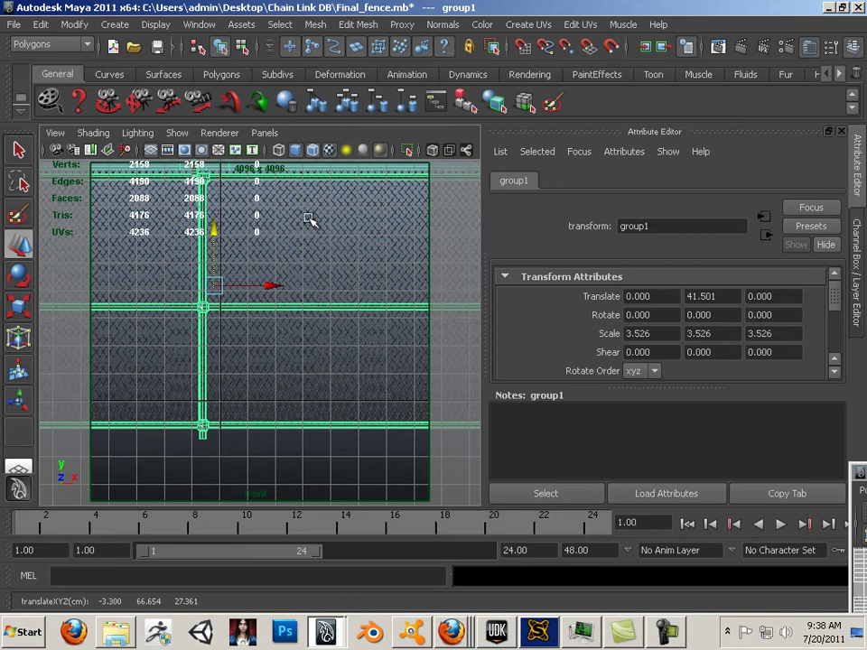
Scale the fence group down uniformly to about 3.234 and lower it to about 35.154 in Y
click(18, 307)
drag(222, 286, 173, 286)
click(18, 244)
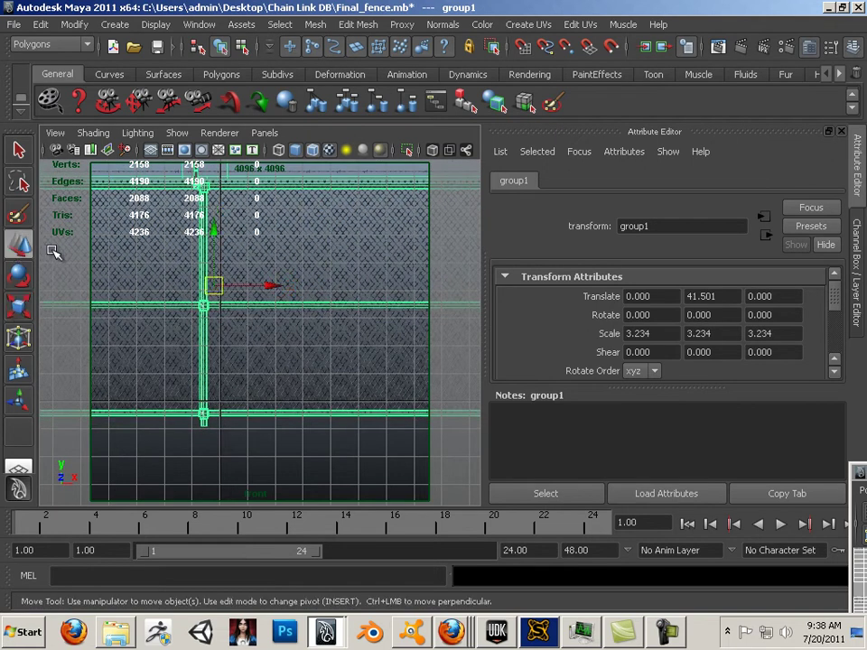
drag(214, 239, 214, 250)
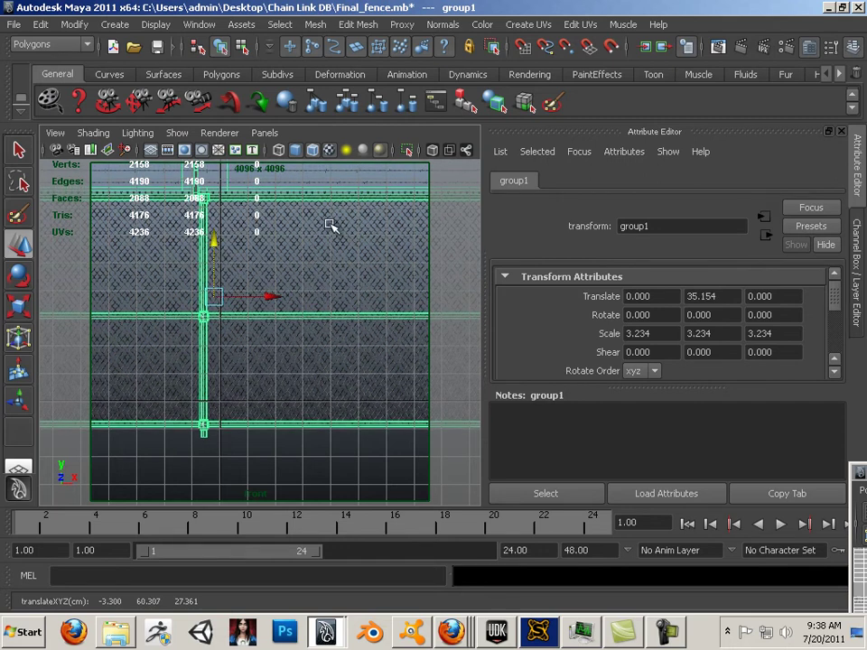
Move the group's pivot down to the fence's bottom rail, scale the group uniformly to about 2.596 and deselect it
key(r)
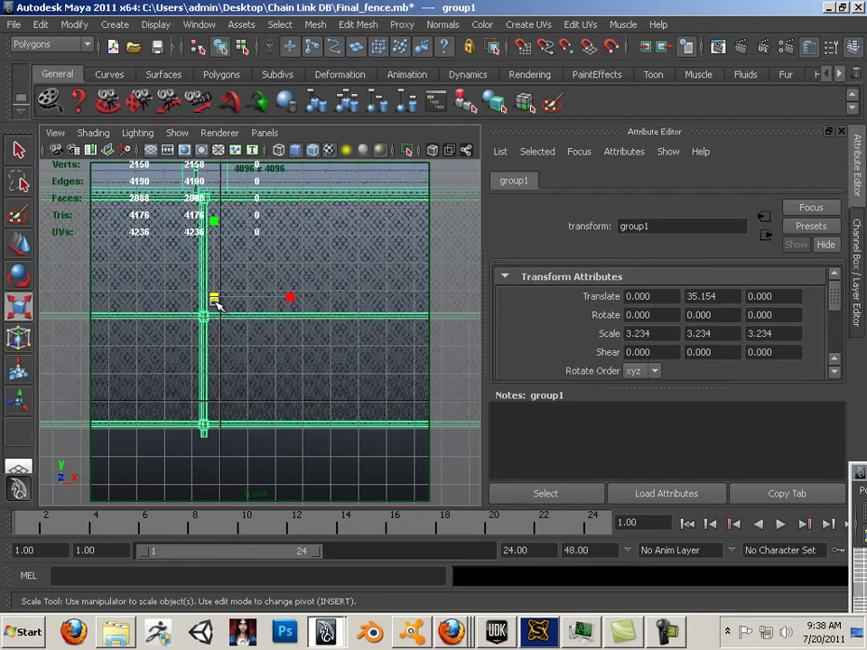
key(Insert)
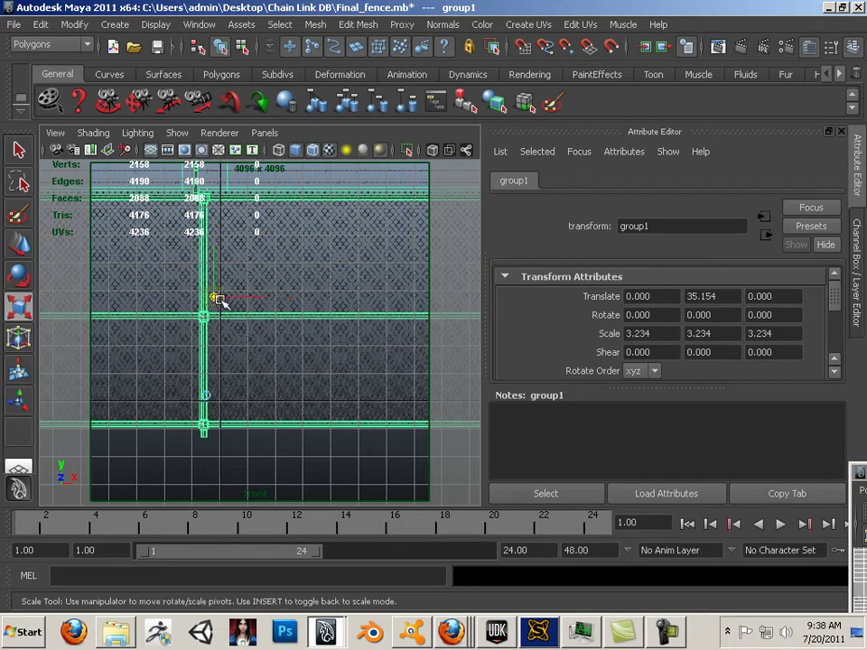
drag(217, 294, 207, 388)
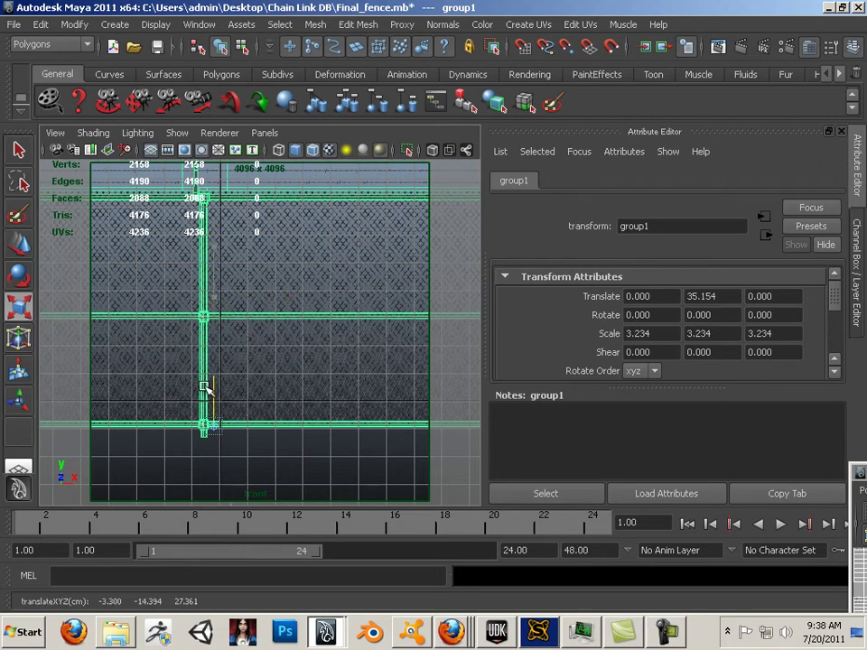
key(Insert)
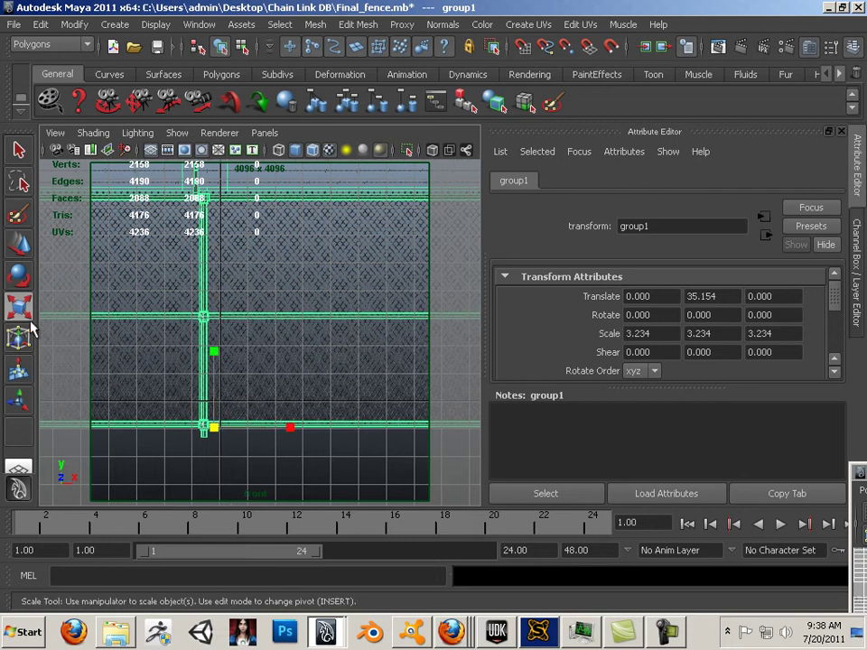
drag(214, 428, 114, 401)
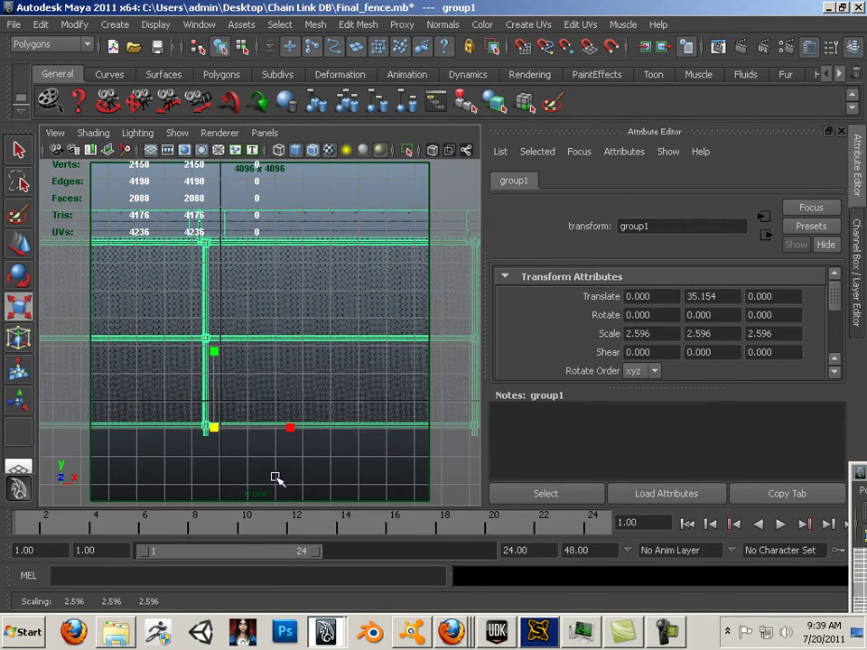
scroll(276, 478, down, 4)
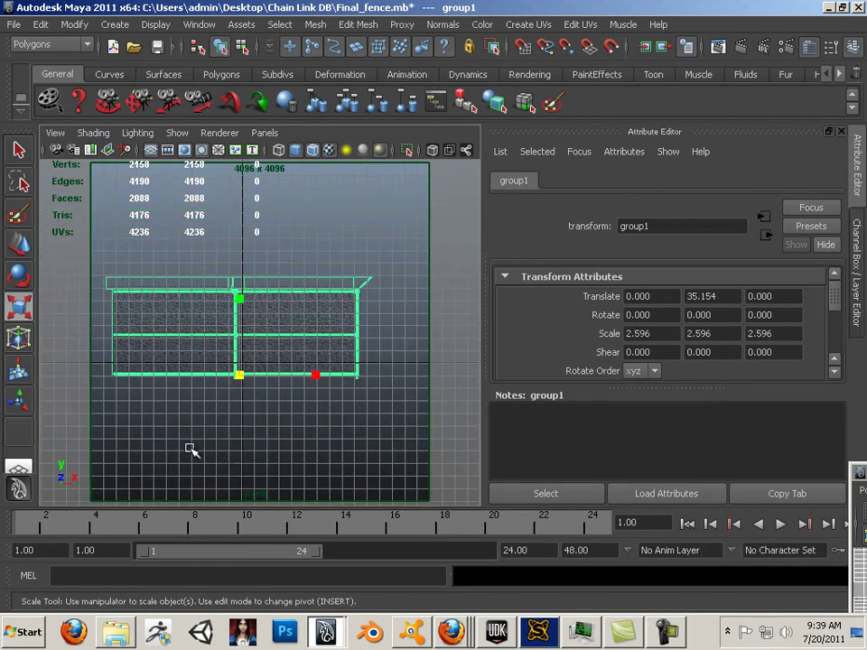
click(185, 445)
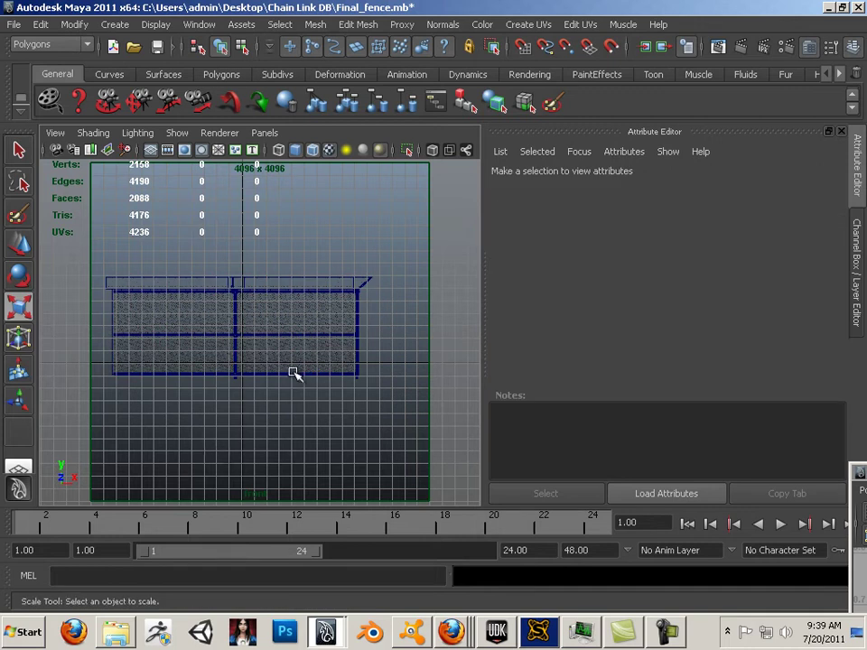
Select both the straight and corner fence sections and raise them in the front view to about 29.239 in Y
key(space)
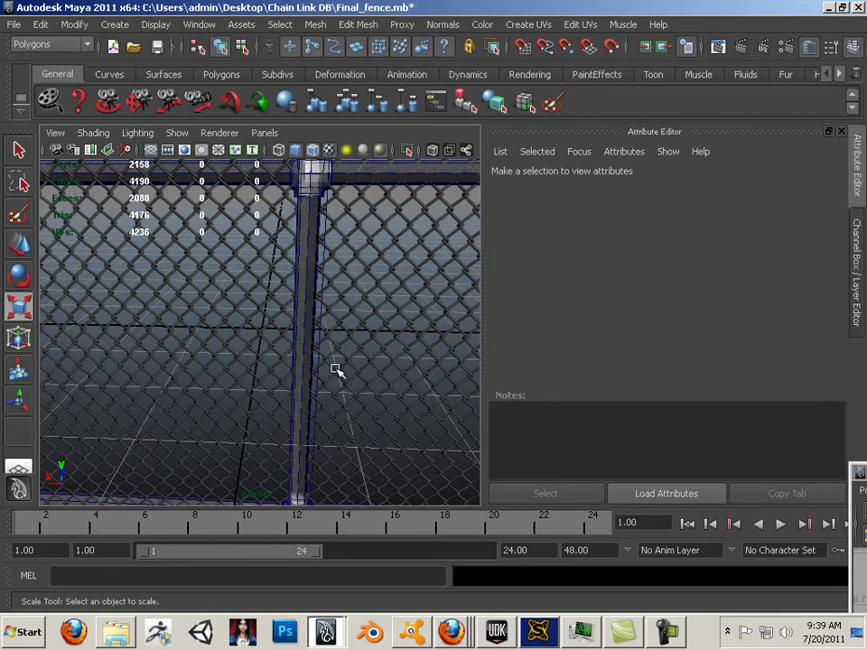
alt+right_drag(336, 369, 226, 333)
alt+drag(272, 342, 7, 190)
click(262, 366)
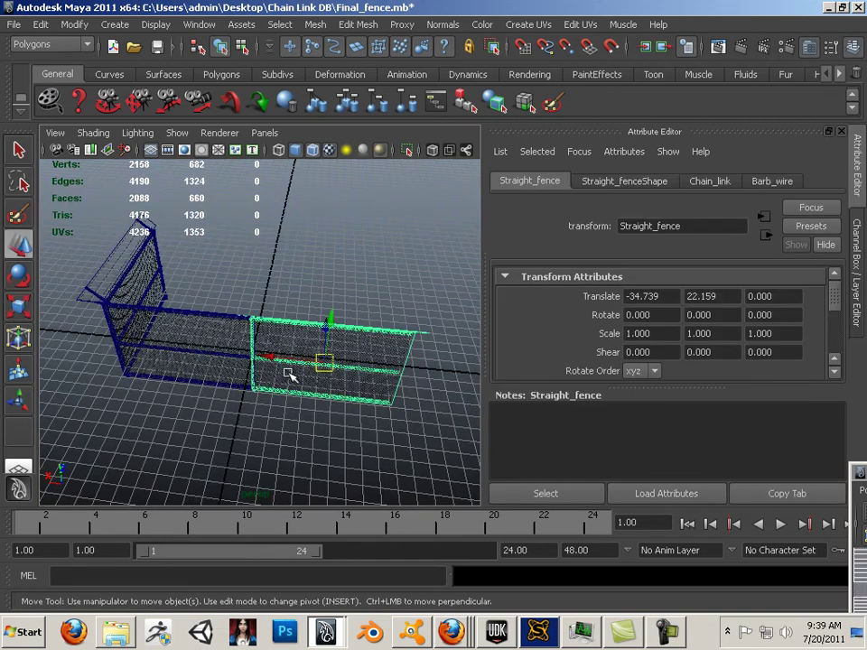
alt+drag(304, 382, 323, 362)
alt+drag(240, 427, 279, 331)
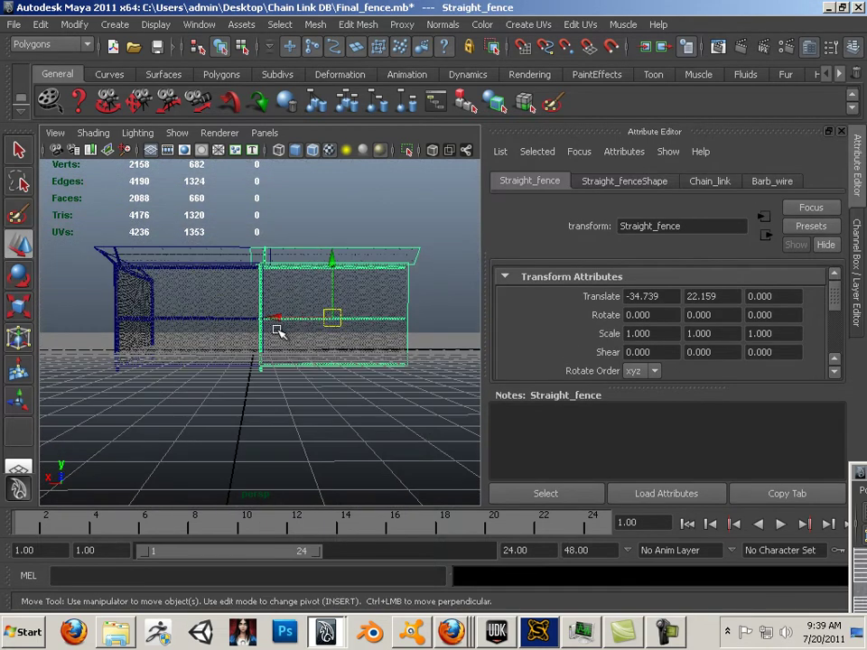
drag(216, 296, 307, 365)
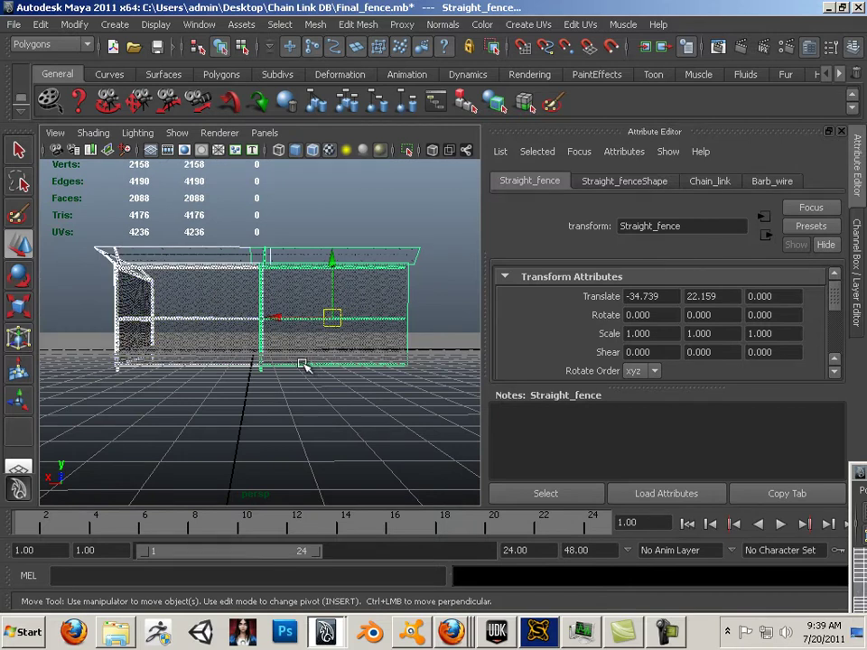
key(space)
key(space)
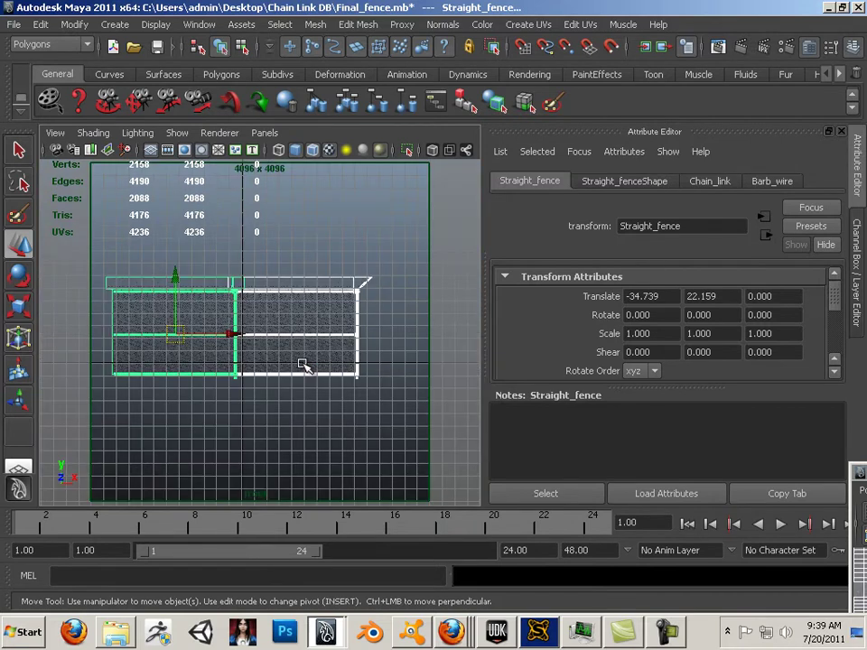
drag(175, 277, 175, 259)
scroll(249, 342, up, 5)
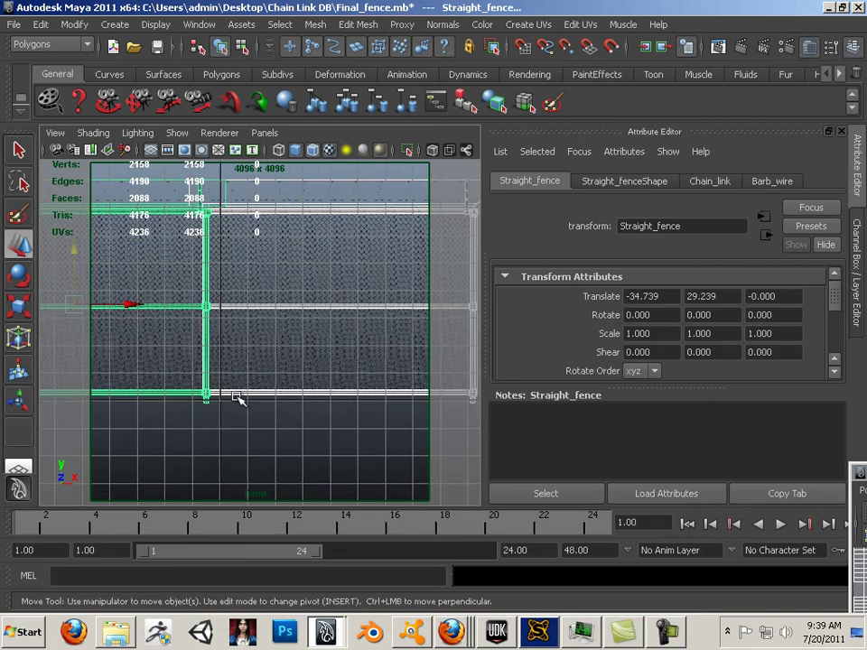
Move the corner_fence section away from the straight section along X to about 8.186
click(244, 316)
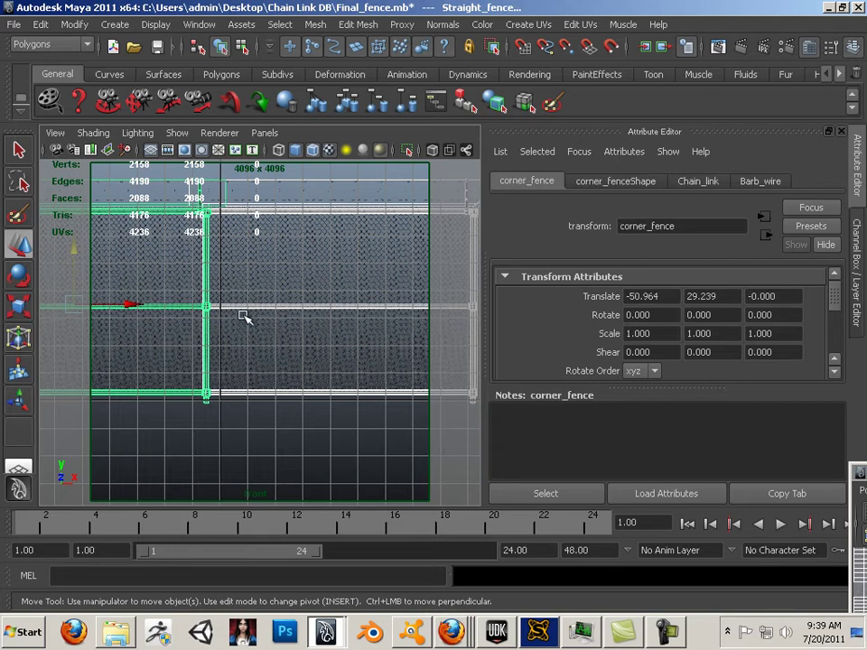
scroll(307, 314, down, 3)
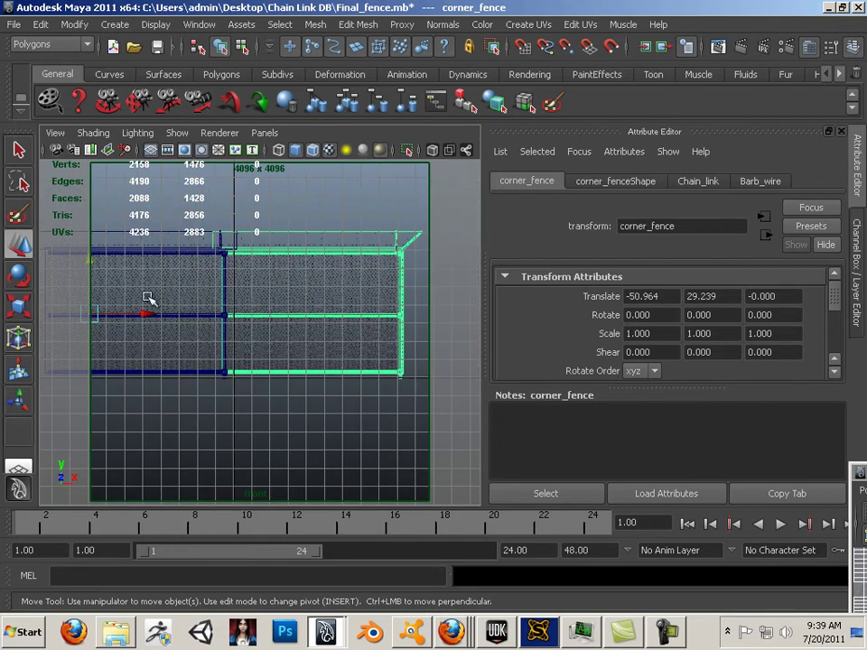
drag(149, 313, 355, 318)
Move the pivot of Straight_fence to the base of its end post
click(181, 342)
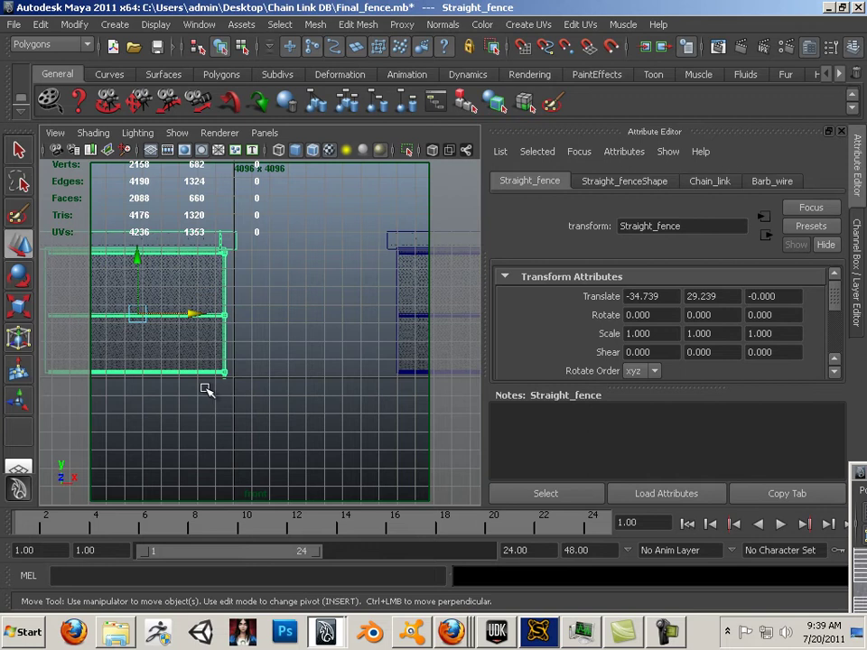
key(Insert)
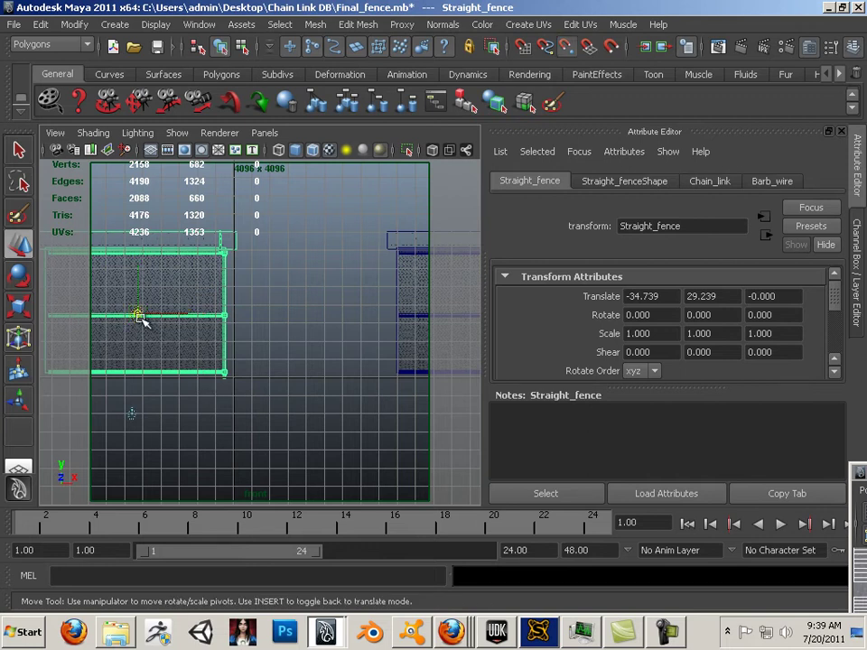
drag(137, 314, 230, 377)
key(Insert)
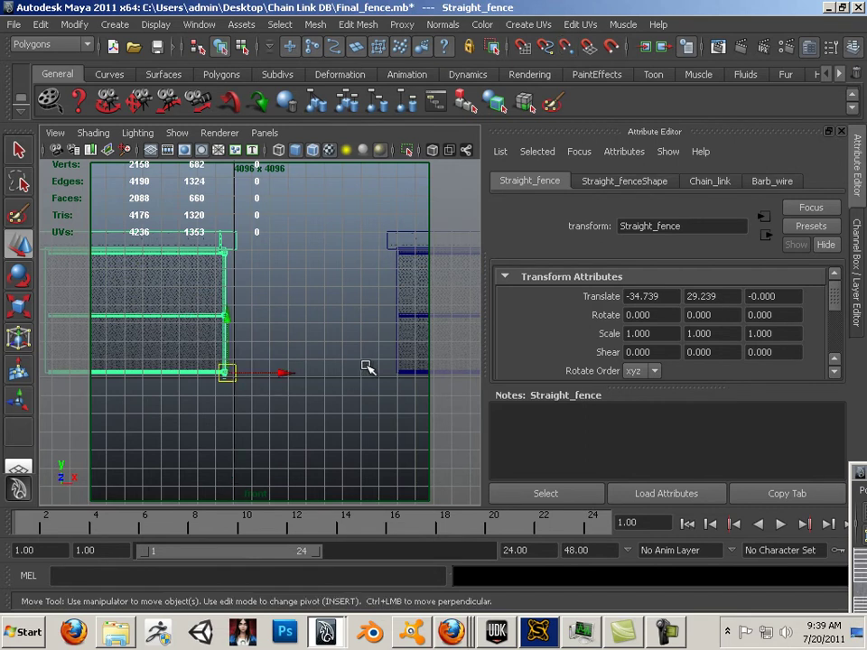
Move Straight_fence along negative X, well clear of the grid origin
scroll(367, 367, down, 1)
click(381, 354)
alt+middle_drag(378, 354, 358, 357)
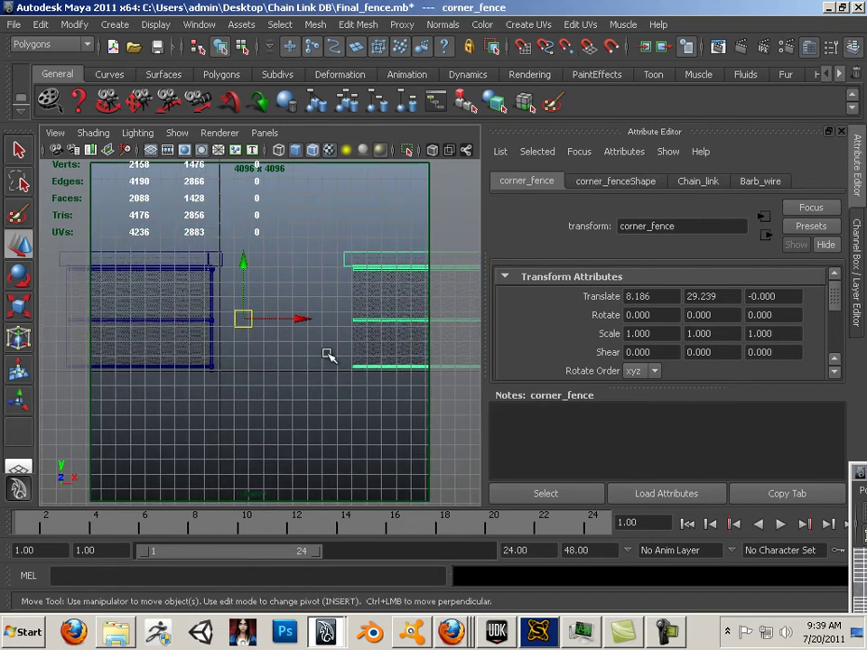
click(200, 332)
drag(242, 364, 307, 339)
Move the corner_fence pivot to the bottom corner of its open end and snap the section to the grid origin
click(364, 332)
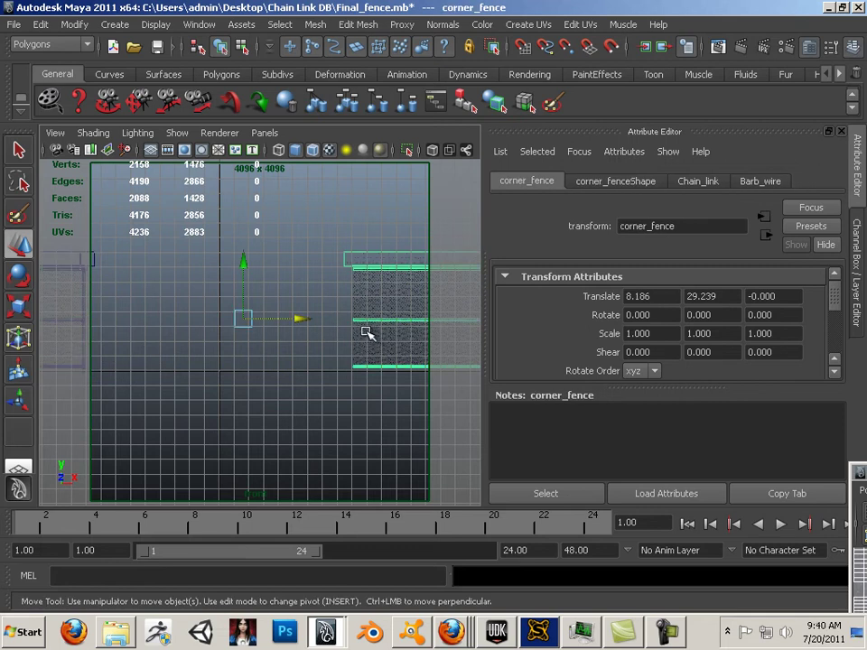
key(Insert)
drag(258, 325, 327, 363)
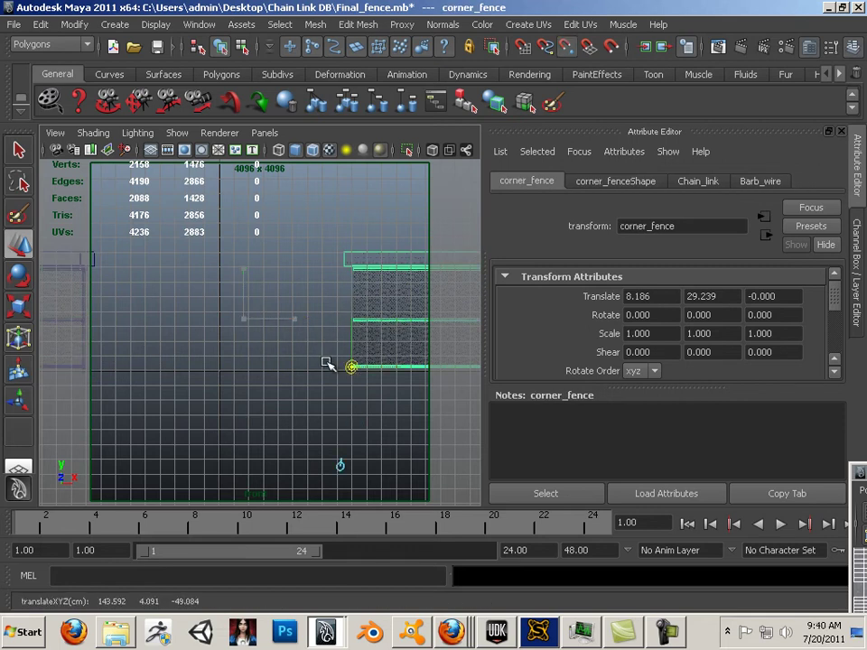
key(Insert)
drag(404, 367, 221, 371)
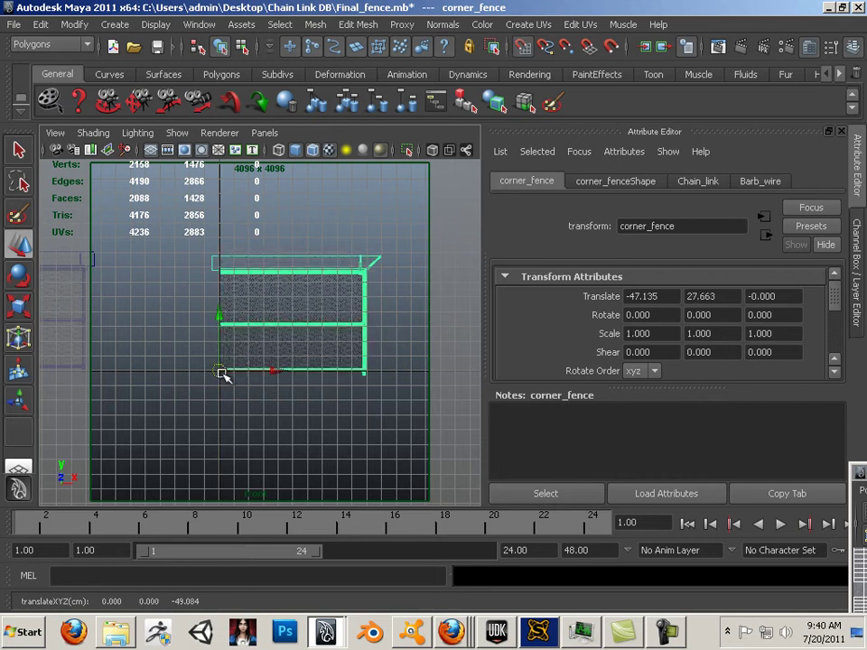
Raise corner_fence slightly above the ground line to about 28.796 in Y
alt+right_drag(266, 403, 394, 421)
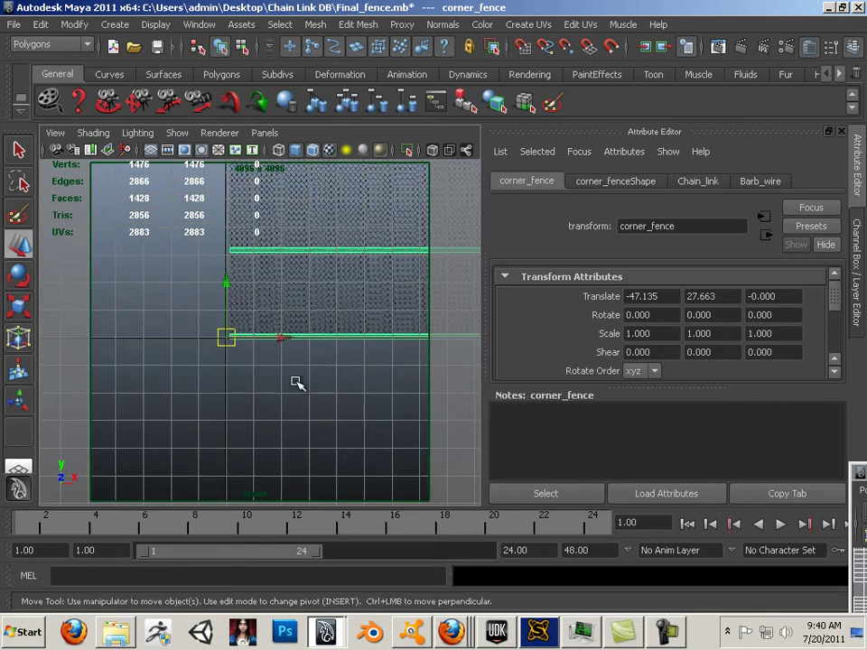
alt+middle_drag(297, 381, 299, 433)
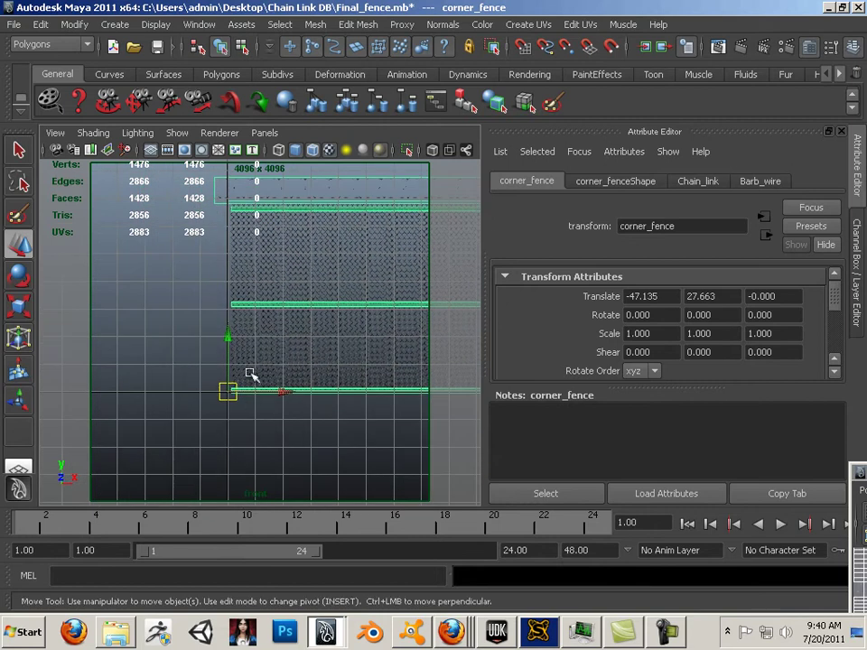
middle_drag(225, 337, 227, 334)
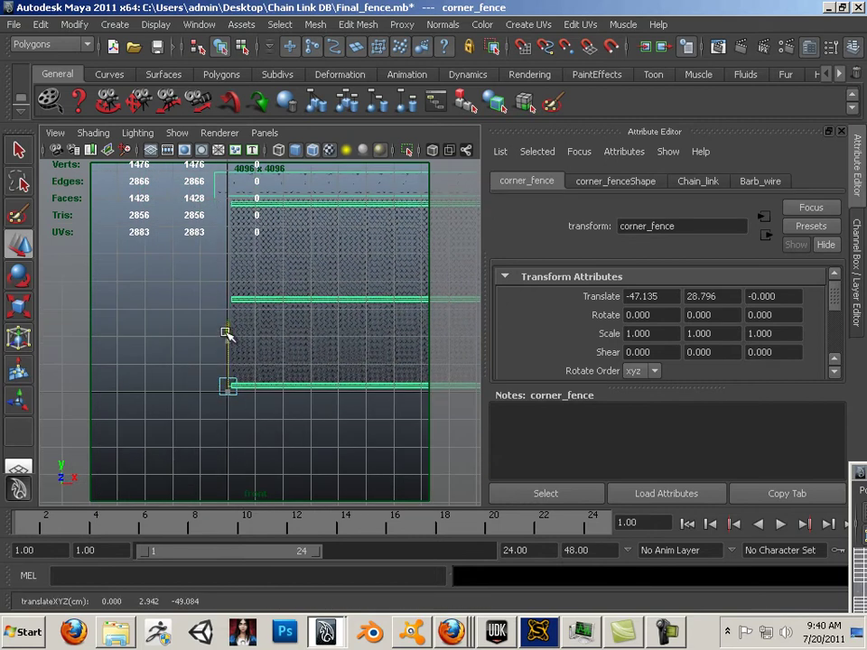
Move corner_fence to about 18.911 in Z and lower it to about 27.897 in Y so its open end meets the grid origin
alt+right_drag(171, 410, 380, 488)
alt+middle_drag(254, 439, 260, 312)
alt+middle_drag(302, 341, 183, 380)
alt+right_drag(179, 378, 129, 364)
alt+middle_drag(236, 365, 299, 364)
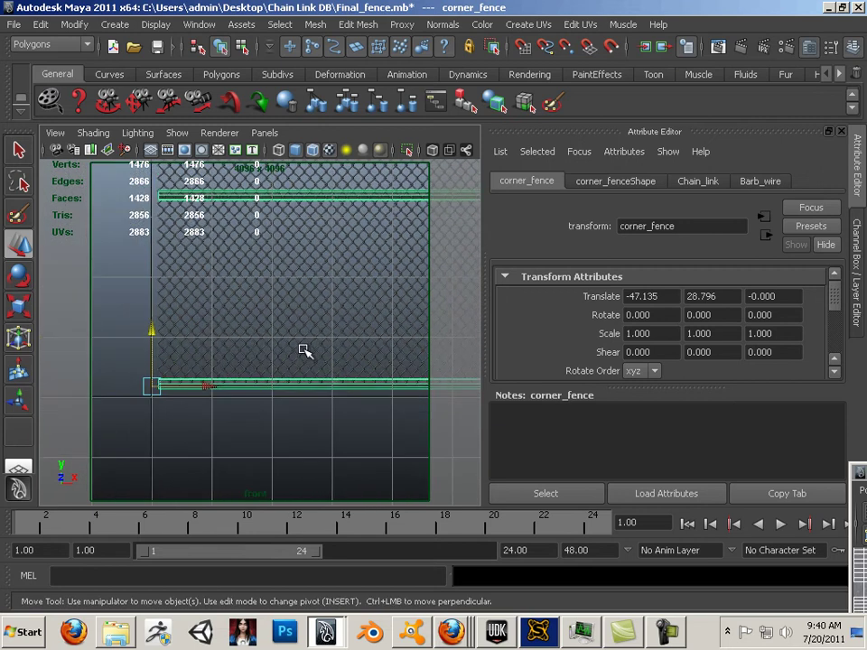
key(space)
key(space)
alt+drag(303, 351, 233, 370)
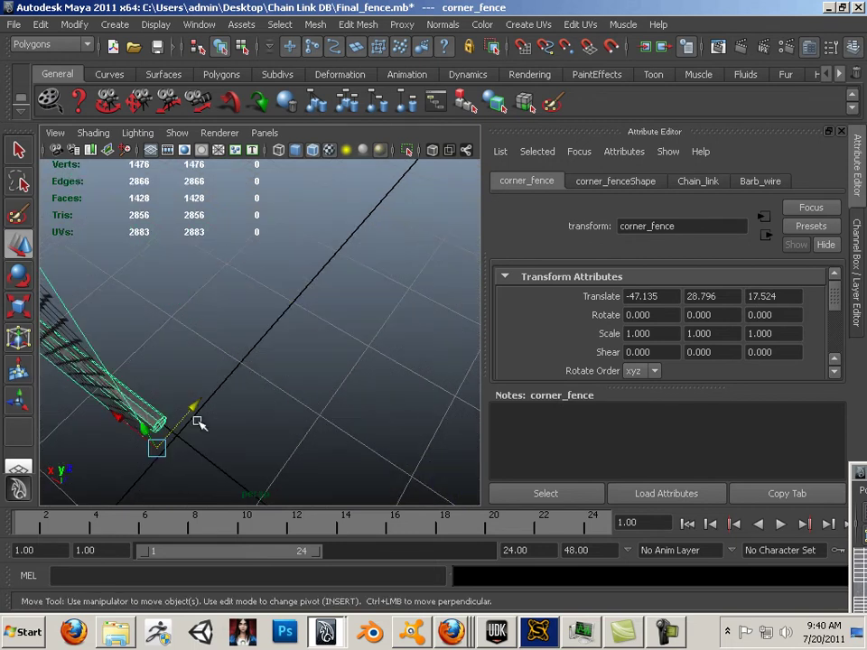
drag(168, 433, 335, 290)
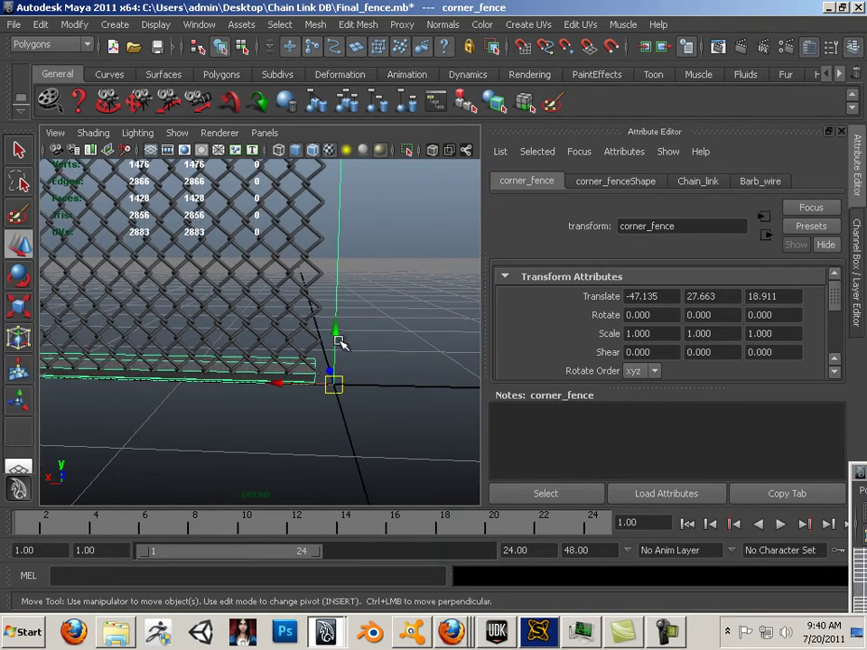
drag(339, 341, 214, 359)
Snap Straight_fence by its post-base pivot to the grid origin beside the open end of corner_fence
alt+drag(327, 380, 168, 365)
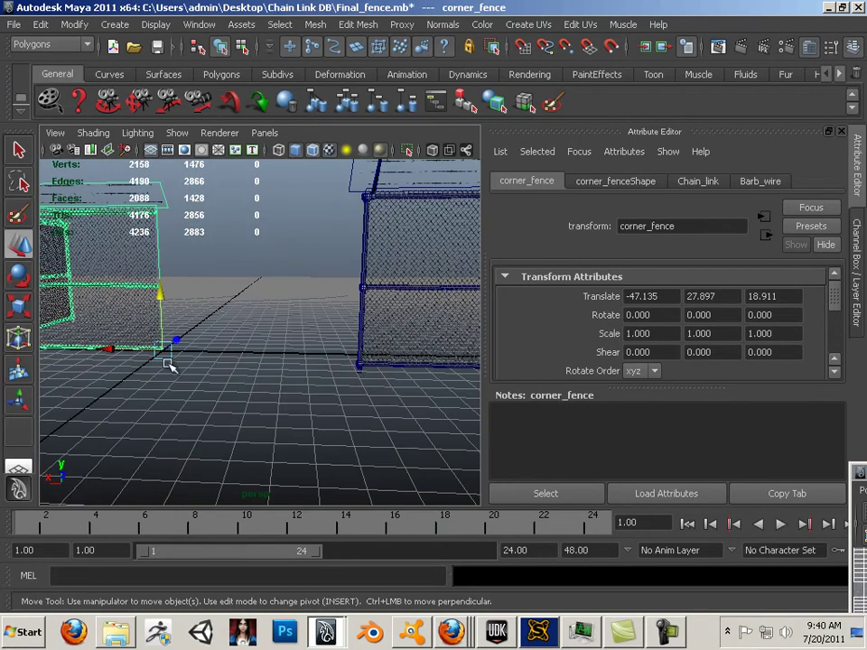
click(355, 365)
alt+drag(355, 365, 272, 410)
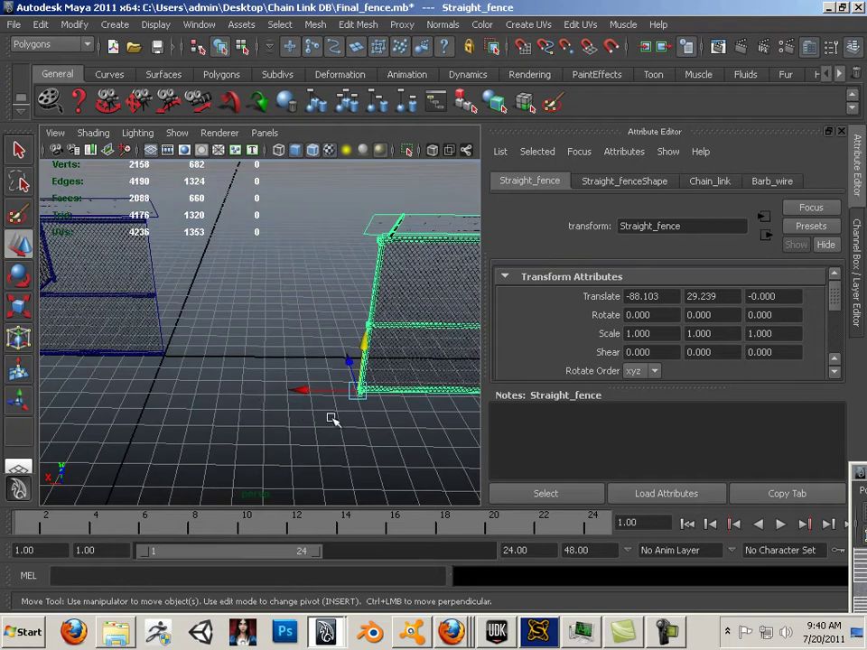
drag(359, 390, 165, 355)
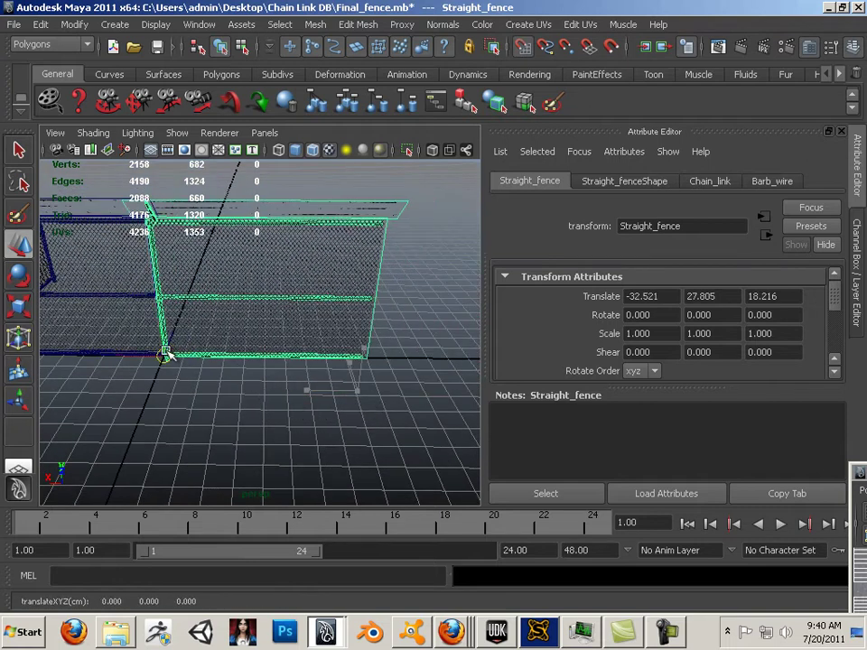
Raise Straight_fence slightly to 28.000 in Y so its bottom rail lines up with corner_fence
alt+middle_drag(140, 397, 252, 402)
alt+drag(252, 403, 226, 343)
alt+right_drag(226, 342, 274, 364)
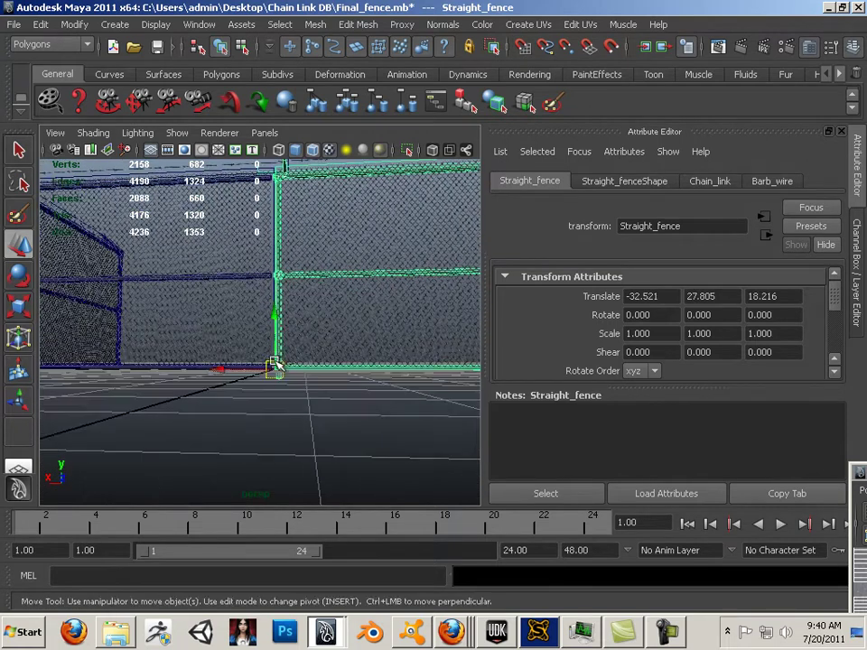
alt+middle_drag(274, 364, 276, 419)
alt+right_drag(276, 419, 325, 400)
drag(271, 410, 271, 405)
alt+middle_drag(274, 362, 283, 317)
alt+middle_drag(300, 451, 286, 406)
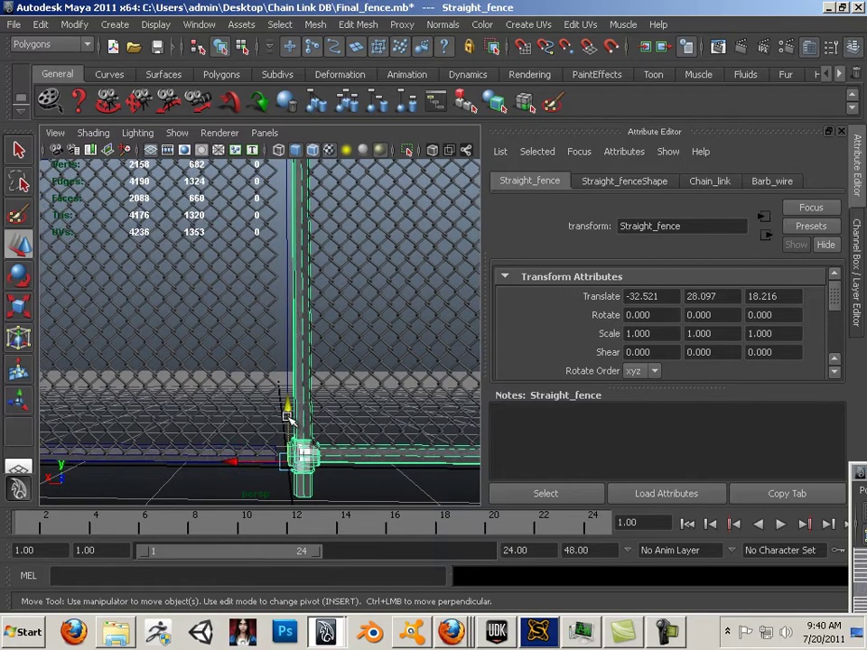
drag(286, 407, 287, 412)
Examine the joint between the two fence sections along the post, at the barbed wire and from the opposite side
alt+middle_drag(286, 412, 276, 456)
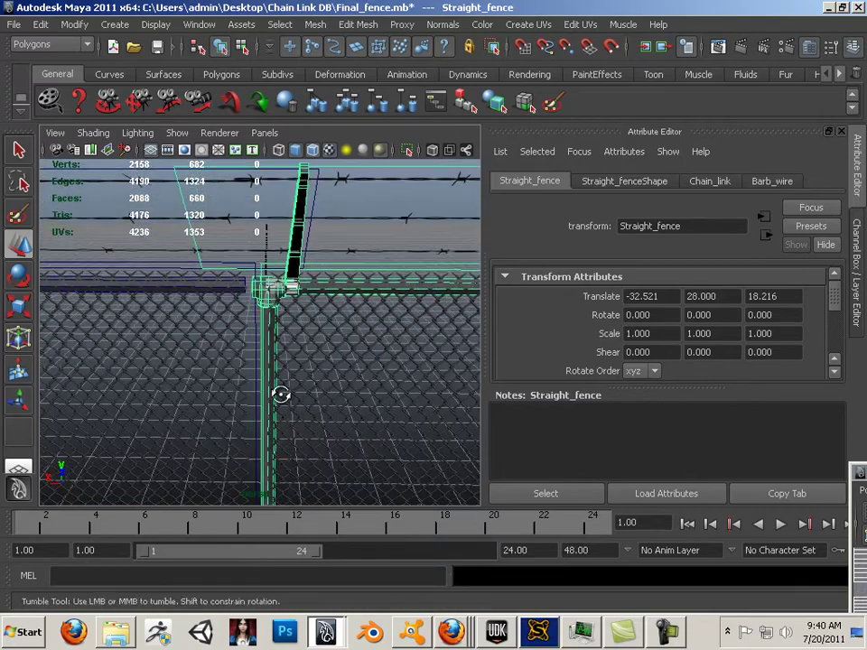
alt+drag(281, 395, 328, 348)
alt+middle_drag(329, 349, 273, 368)
alt+drag(273, 368, 252, 318)
alt+middle_drag(318, 366, 322, 302)
alt+right_drag(337, 314, 126, 307)
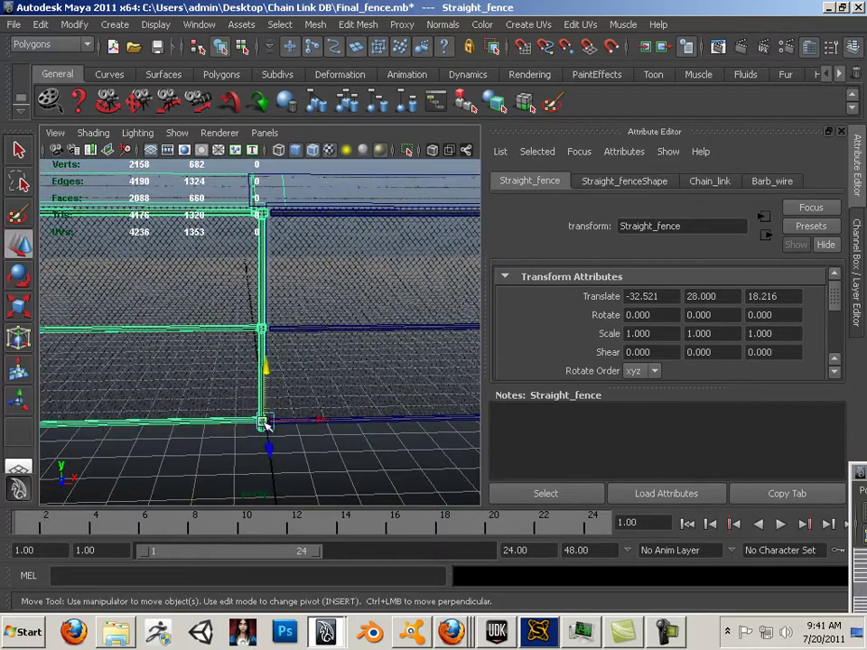
click(358, 481)
alt+right_drag(217, 430, 357, 416)
alt+drag(358, 416, 385, 378)
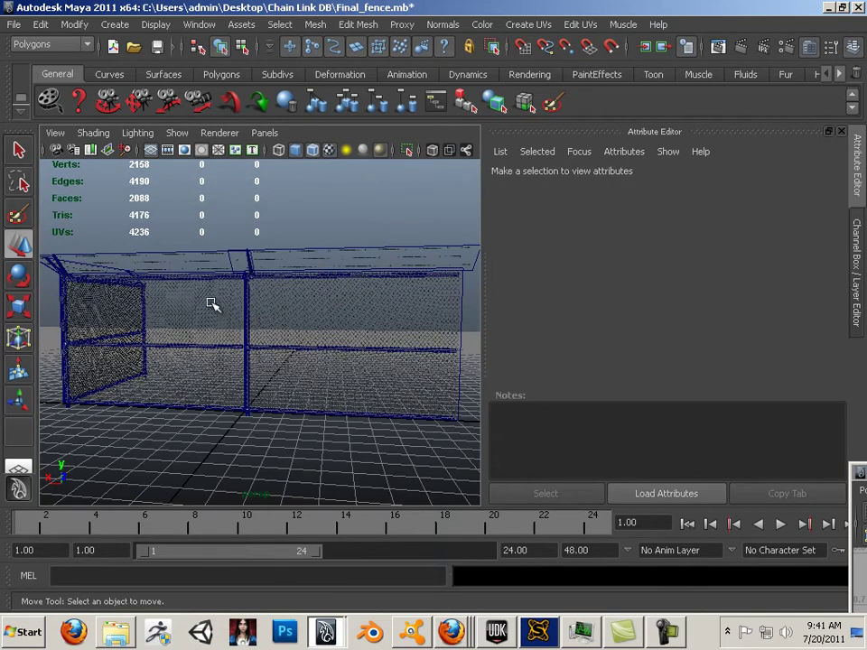
Select corner_fence and save the Final_fence.mb scene
click(287, 333)
click(178, 357)
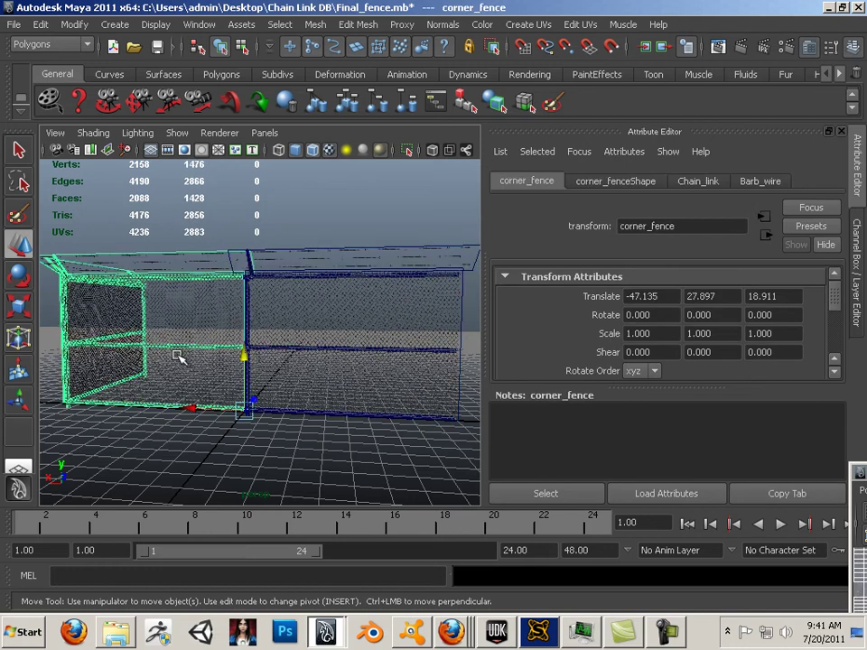
click(14, 24)
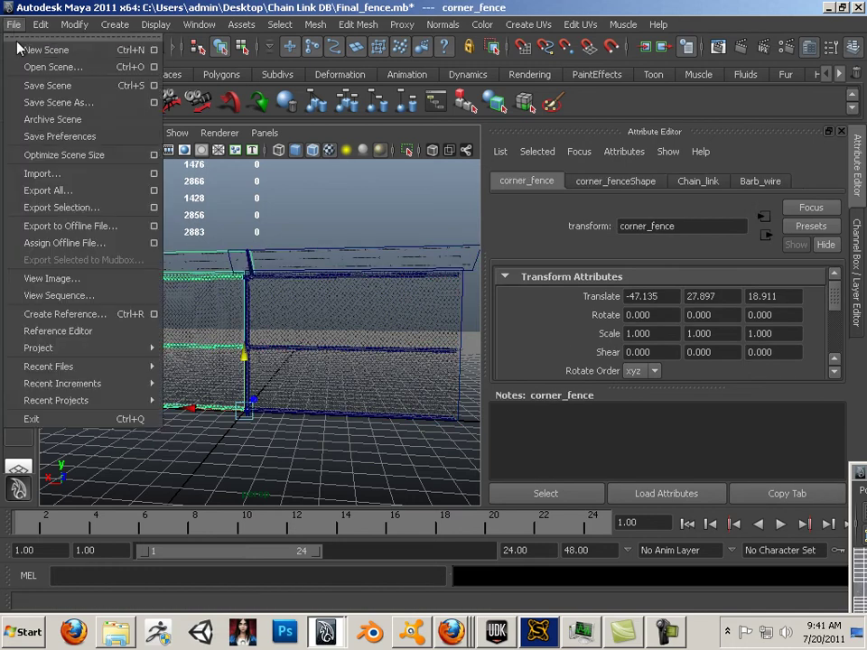
click(45, 86)
key(q)
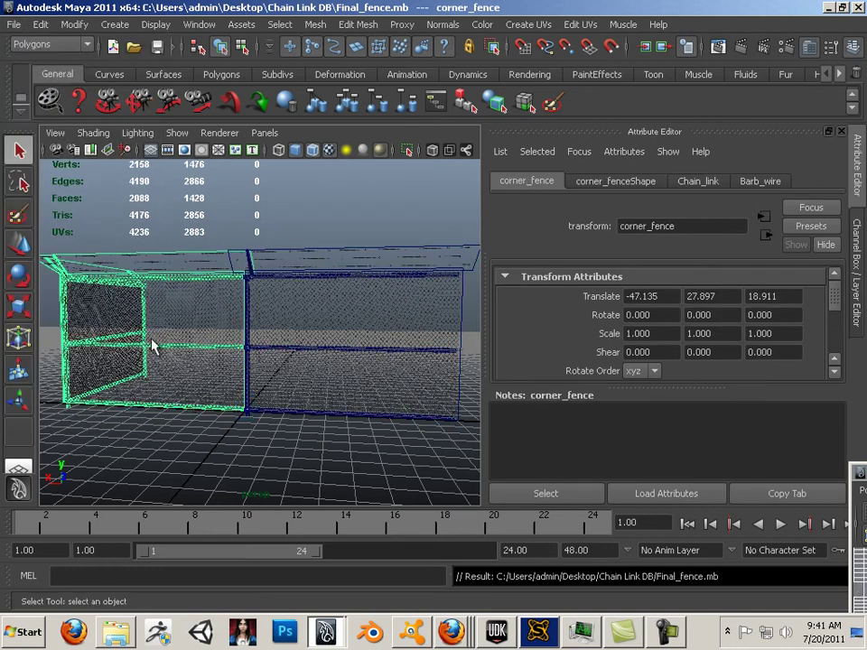
Run the axmesh command and export the selected corner_fence over Corner_fence.ase in the Fence_package folder
click(91, 576)
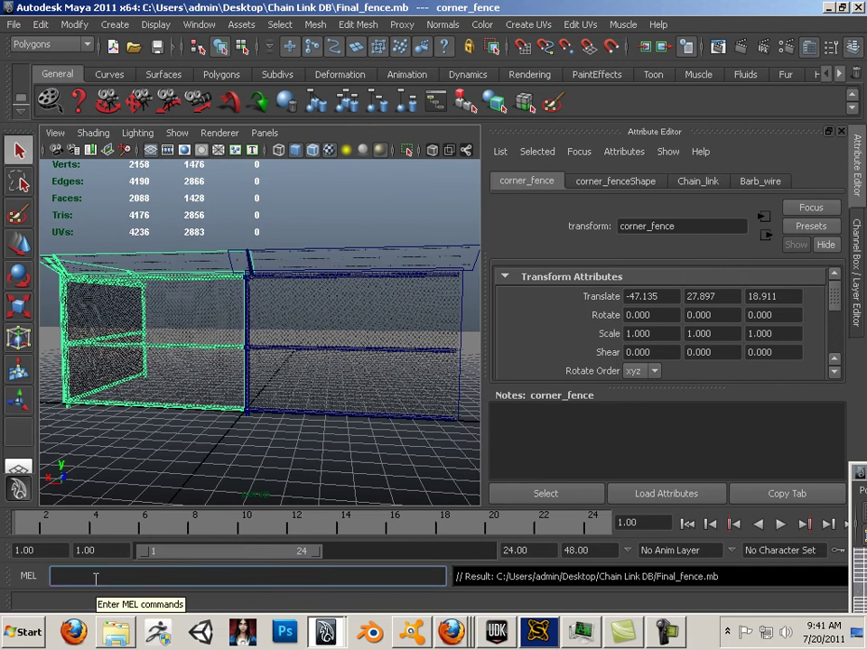
key(Return)
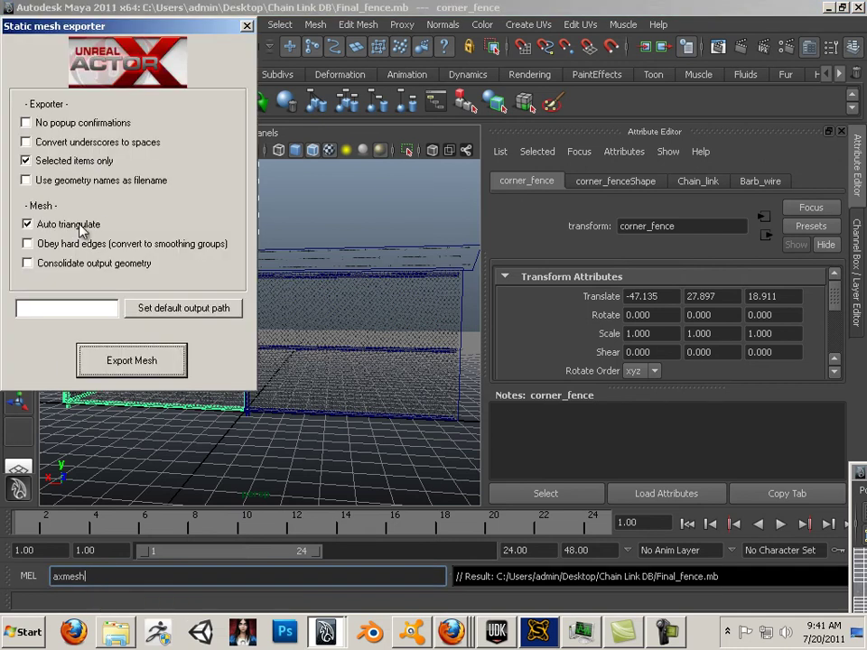
click(129, 361)
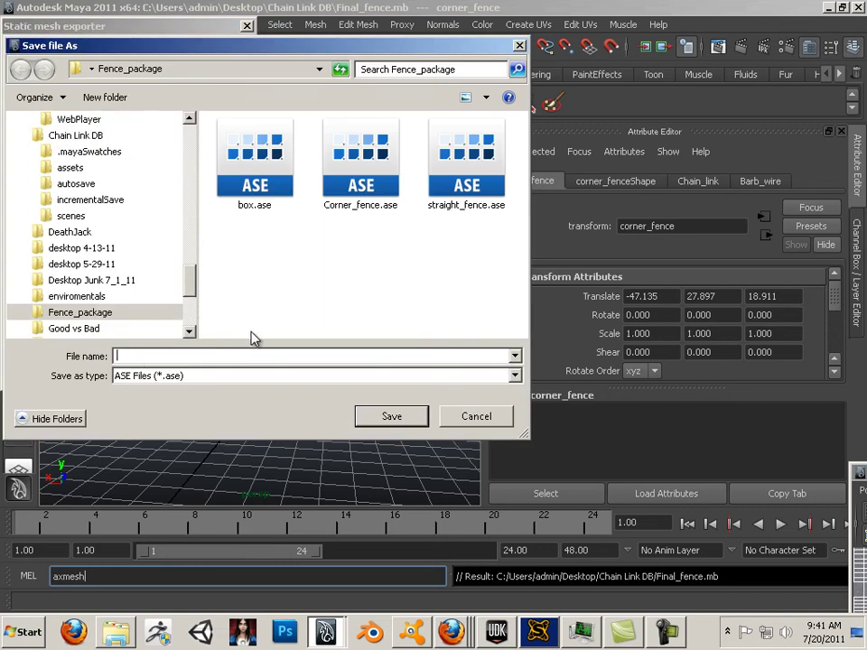
click(363, 183)
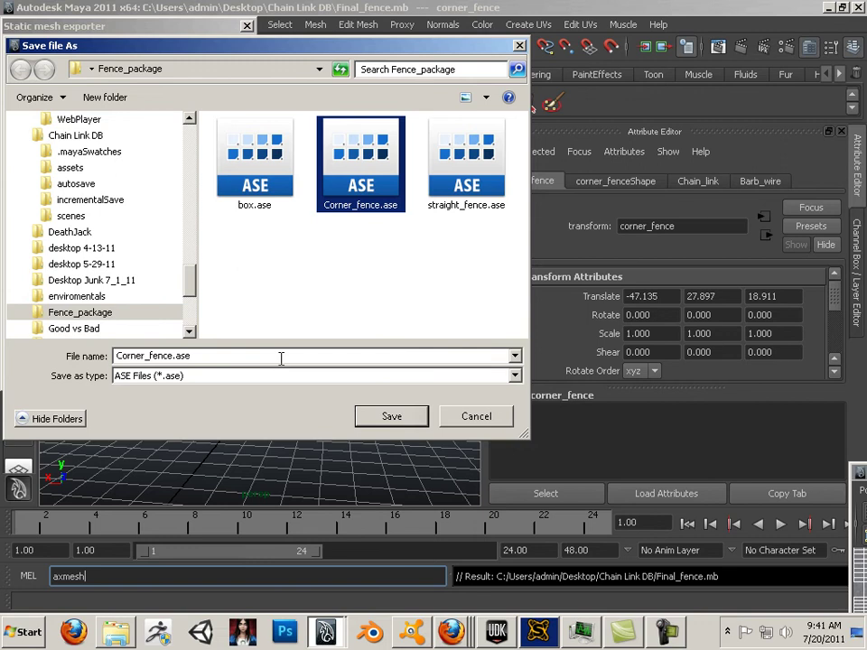
click(383, 417)
click(558, 363)
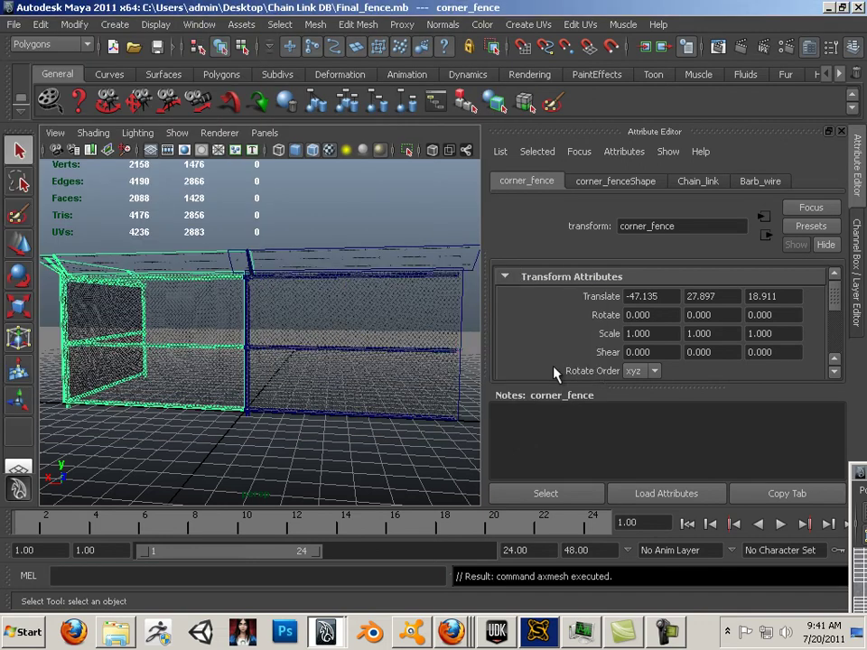
Select Straight_fence and export it with the axmesh command over straight_fence.ase in the Fence_package folder
click(304, 341)
click(15, 25)
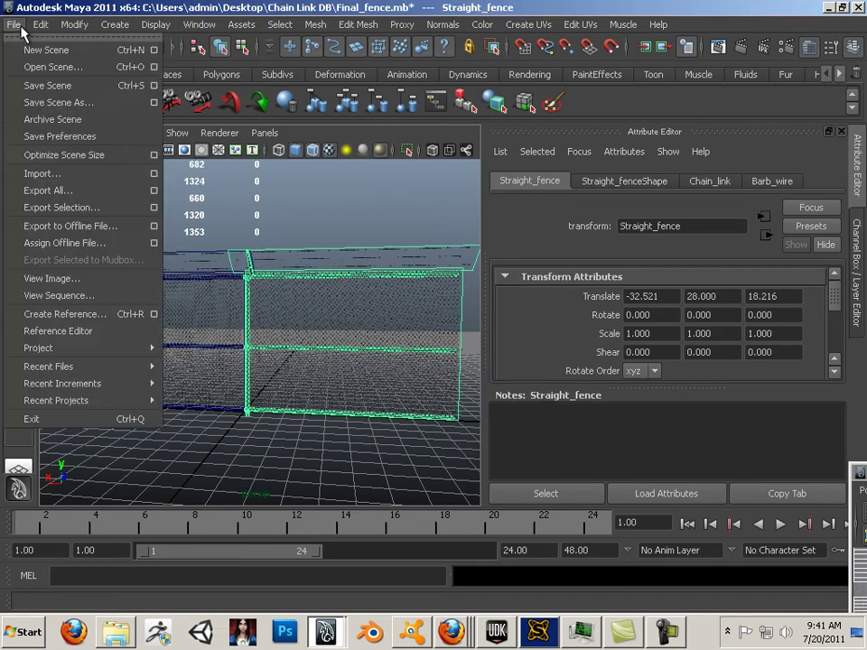
click(133, 572)
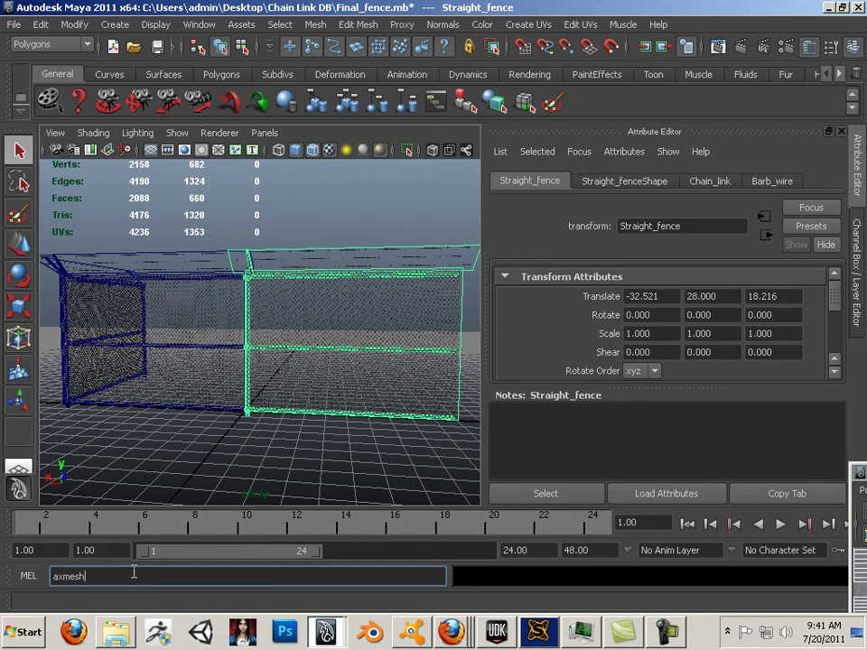
text(axmesh)
key(Return)
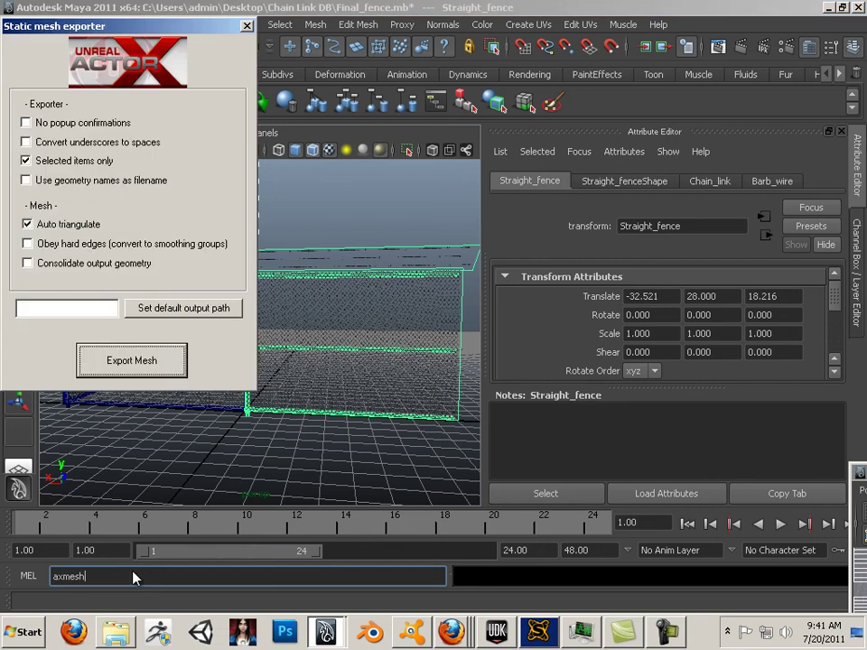
click(124, 366)
click(467, 172)
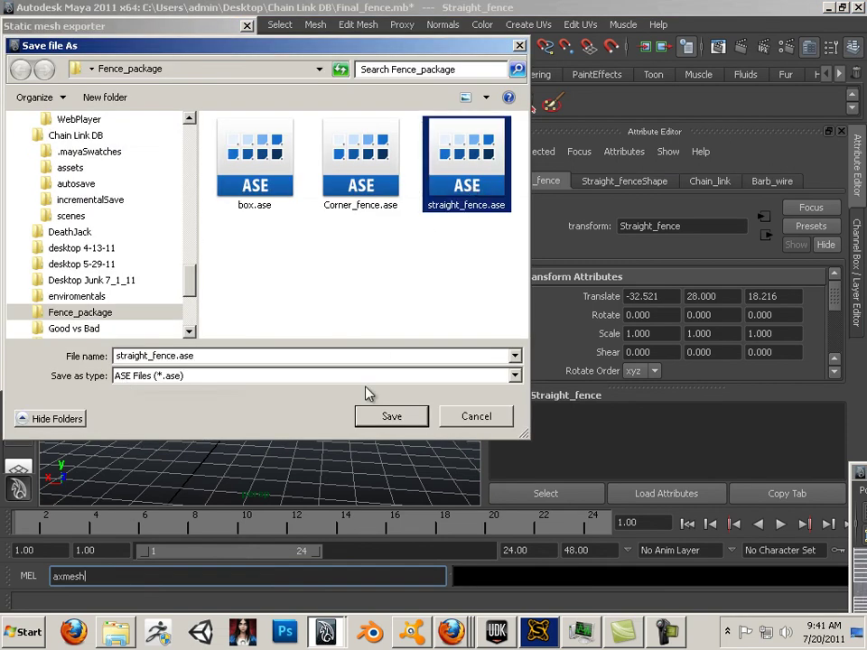
click(391, 418)
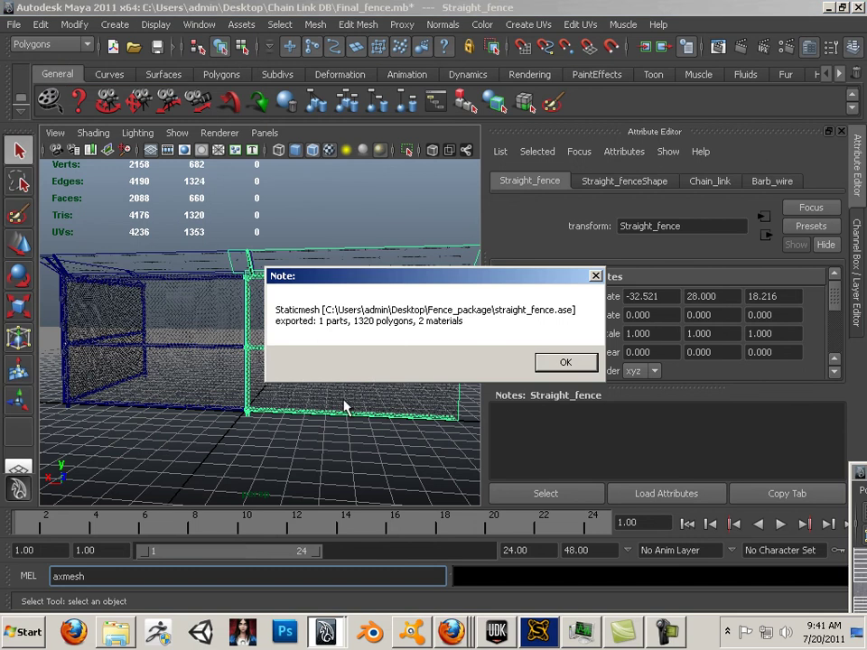
click(564, 363)
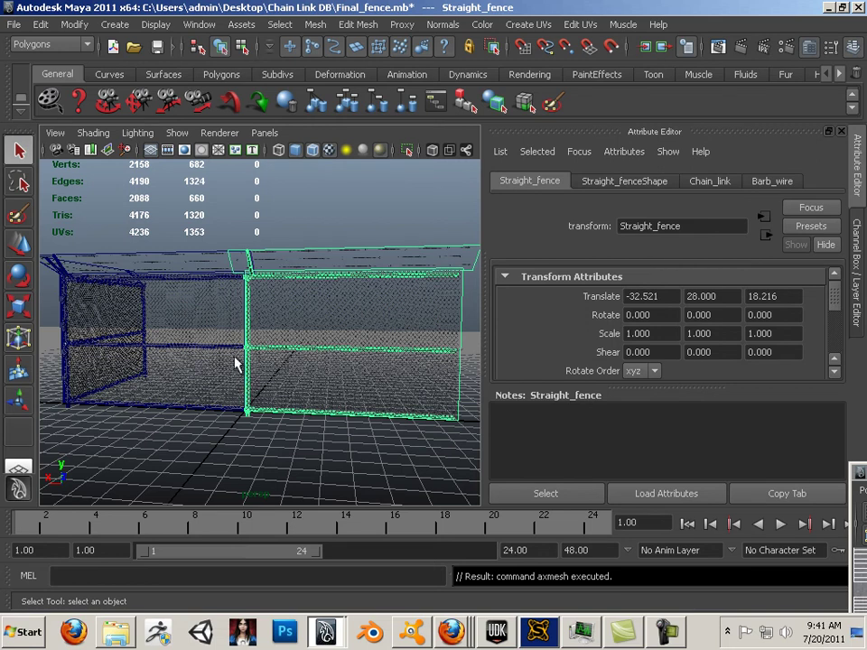
Show the fence sections in untextured shaded display and examine the mesh and barbed-wire planes around their joint
key(5)
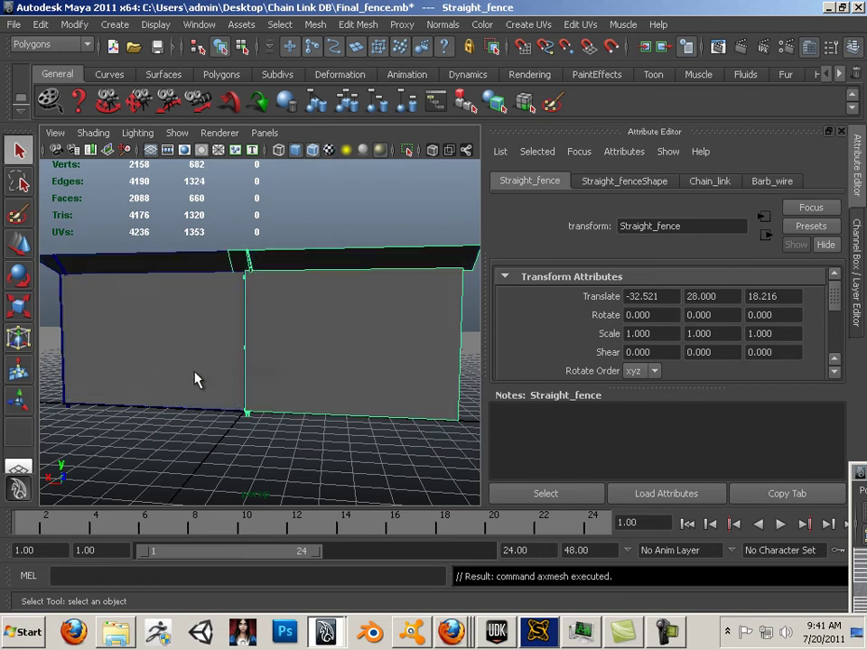
alt+drag(164, 376, 382, 344)
alt+middle_drag(379, 342, 272, 313)
mouse_move(273, 313)
alt+mouse_down()
mouse_move(290, 358)
mouse_move(232, 339)
mouse_move(184, 360)
mouse_move(258, 307)
mouse_move(232, 307)
mouse_move(262, 327)
alt+mouse_up()
alt+middle_drag(261, 320, 233, 281)
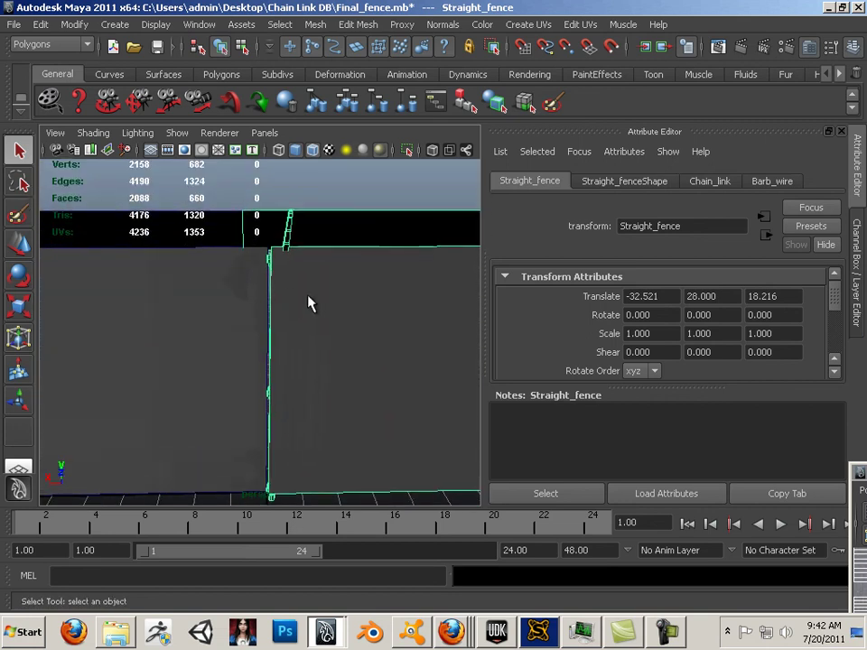
alt+right_drag(307, 294, 281, 291)
alt+drag(282, 297, 235, 433)
Switch to Windows Explorer and open the Fence_package folder
click(116, 632)
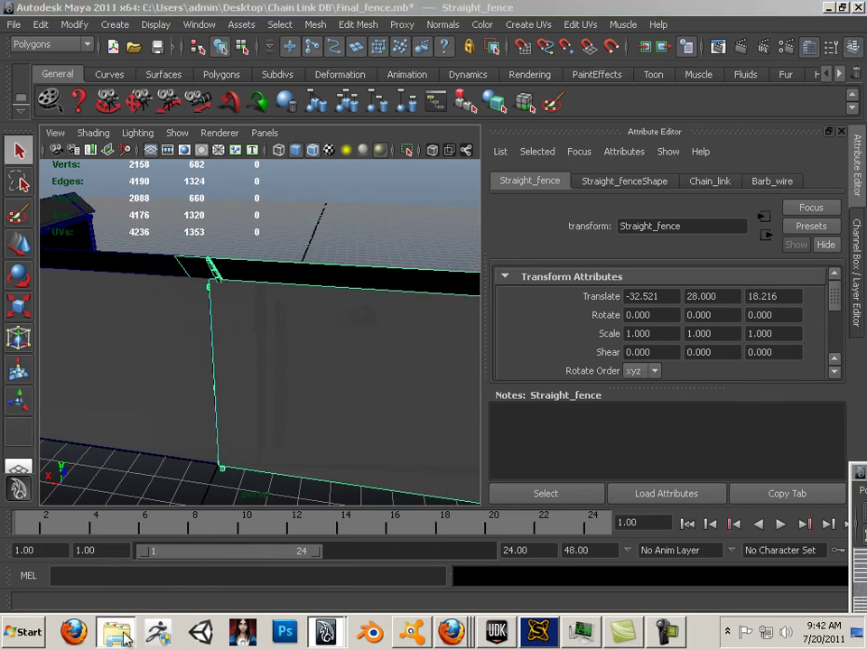
drag(301, 264, 282, 517)
scroll(282, 522, down, 3)
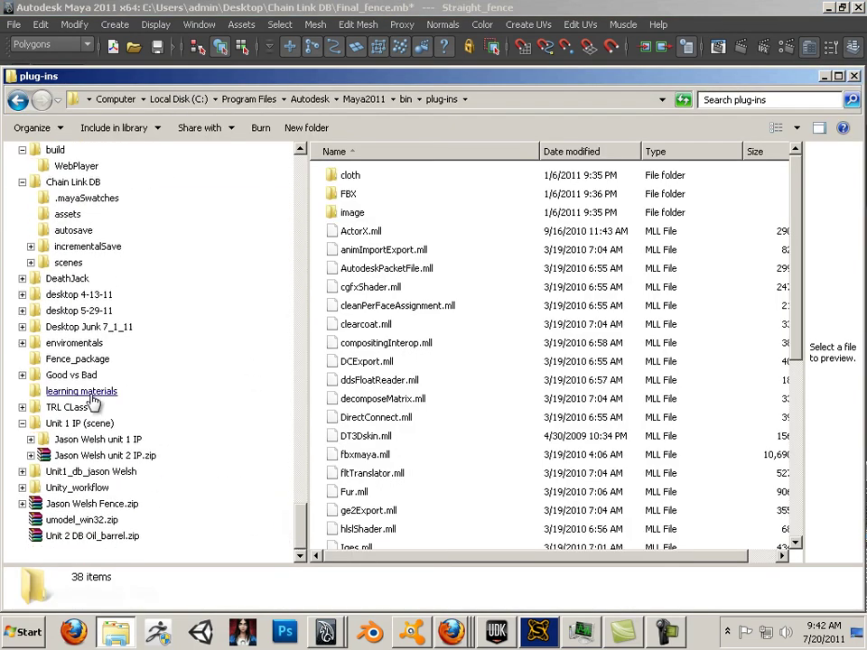
click(94, 363)
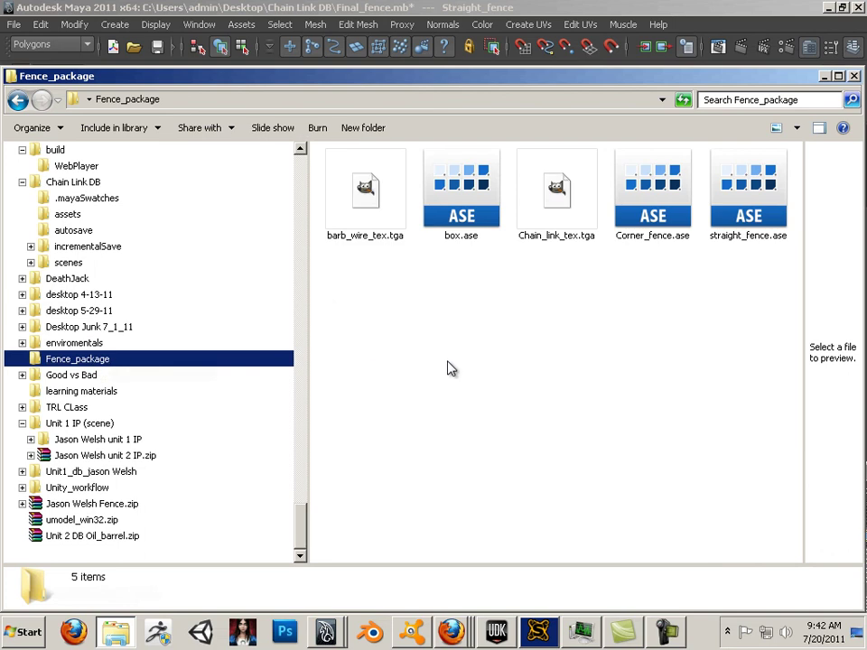
Check the barb_wire_tex.tga and Chain_link_tex.tga texture files stored alongside the exported meshes
click(395, 236)
click(569, 221)
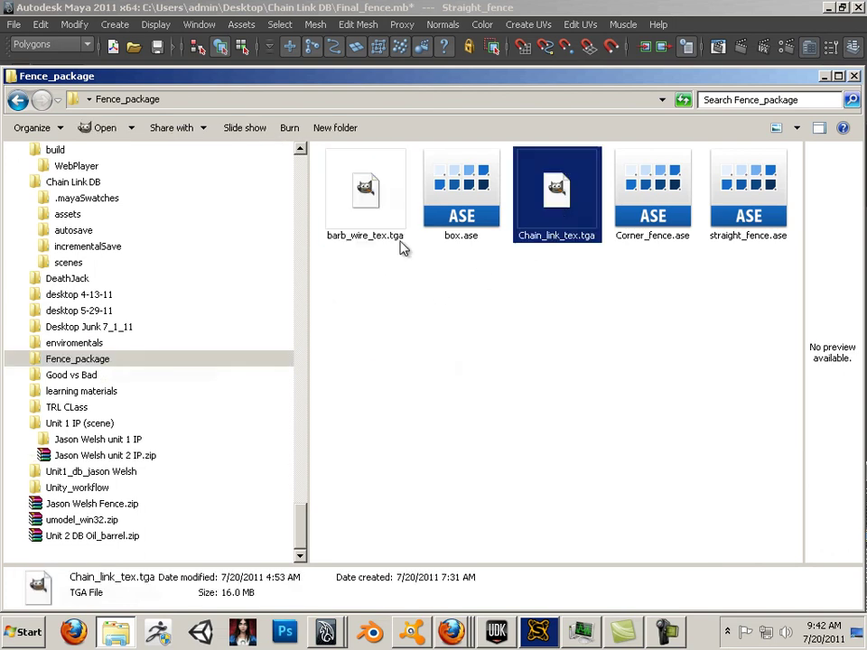
click(397, 237)
click(535, 240)
click(360, 215)
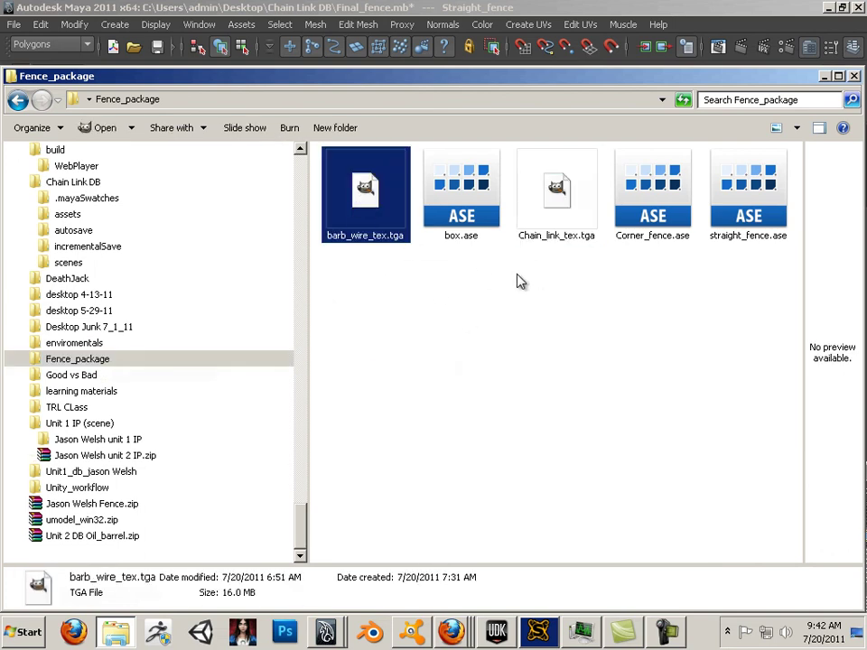
click(561, 229)
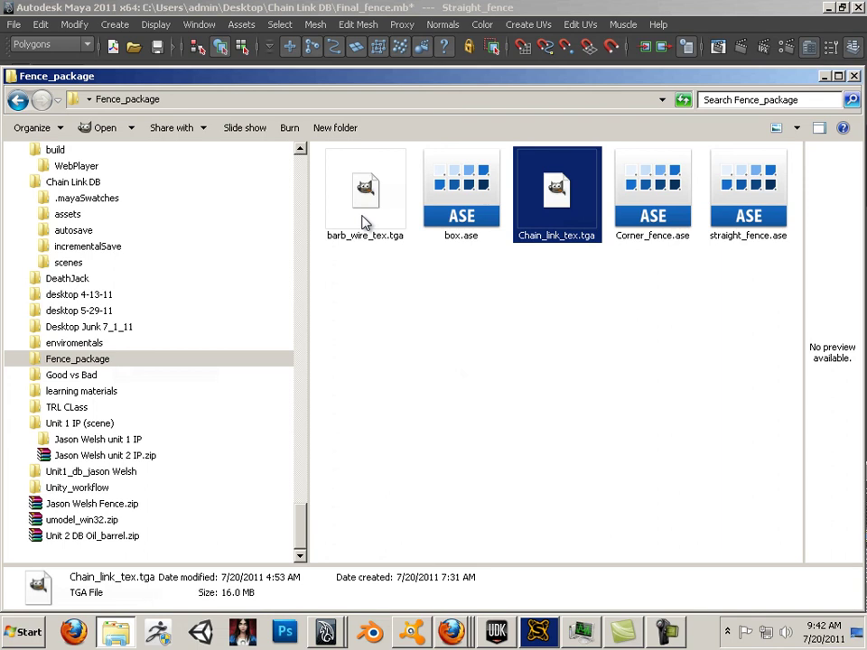
click(360, 222)
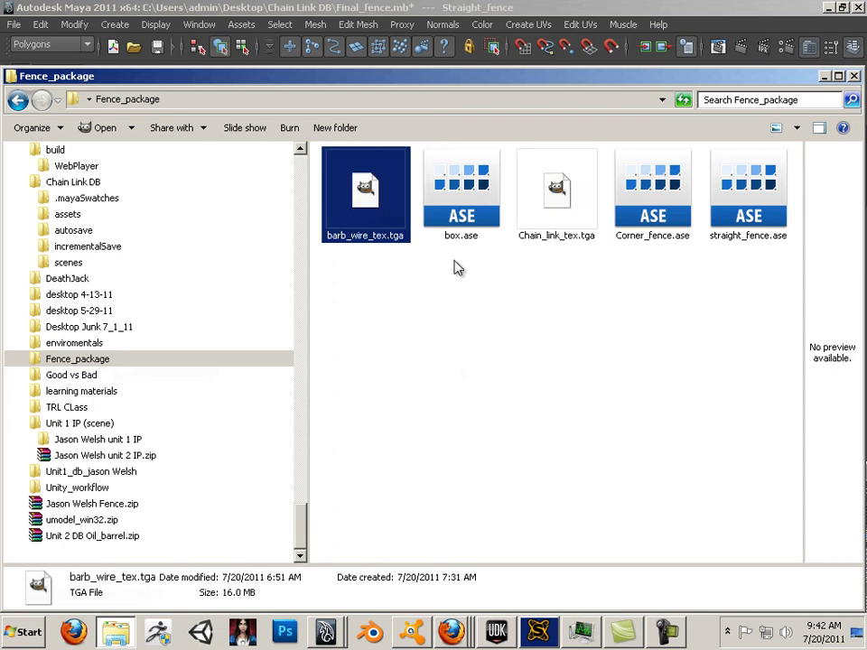